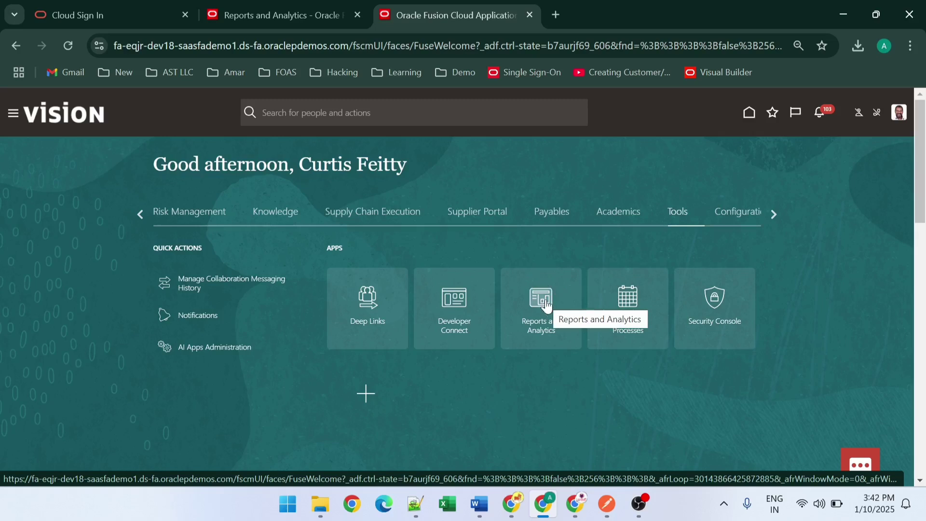
Open Reports and Analytics, and load the instance's base address followed by /analytics in a new browser tab.
left_click(547, 306)
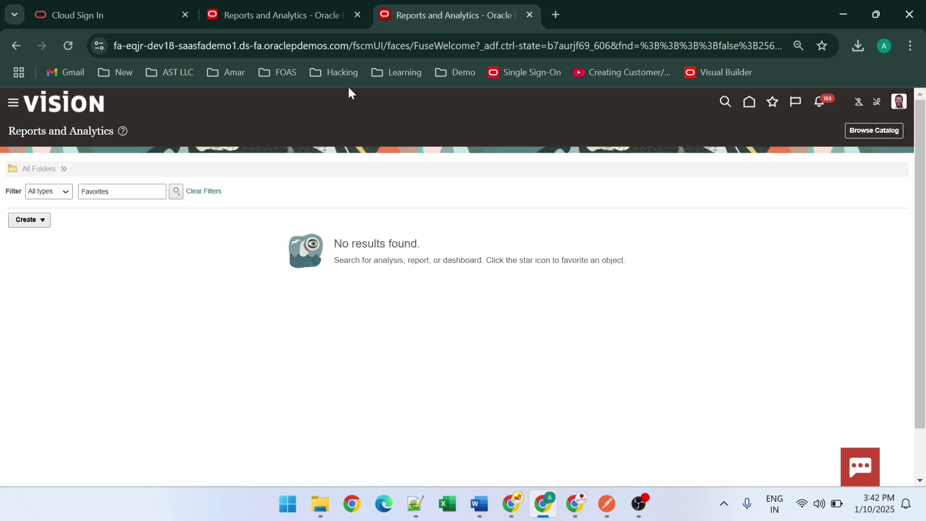
left_click_drag(349, 46, 51, 56)
key("ctrl+c")
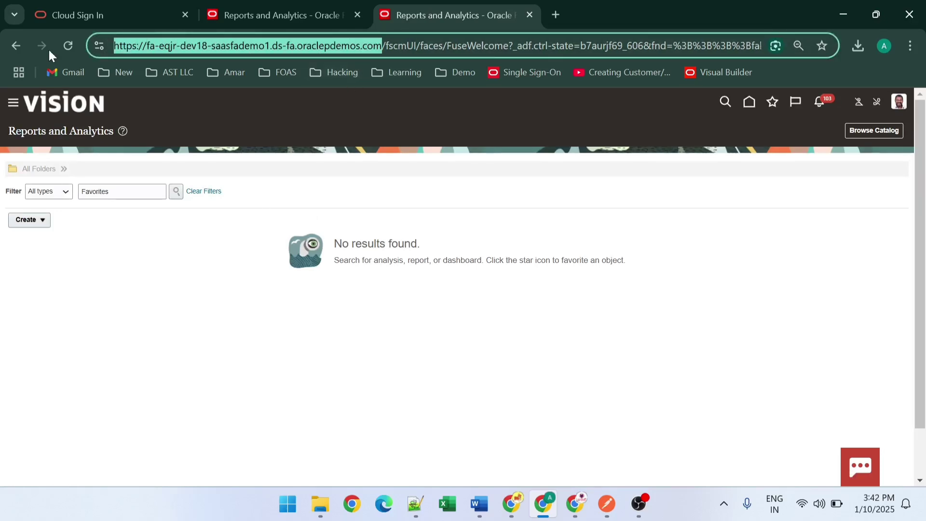
left_click(556, 15)
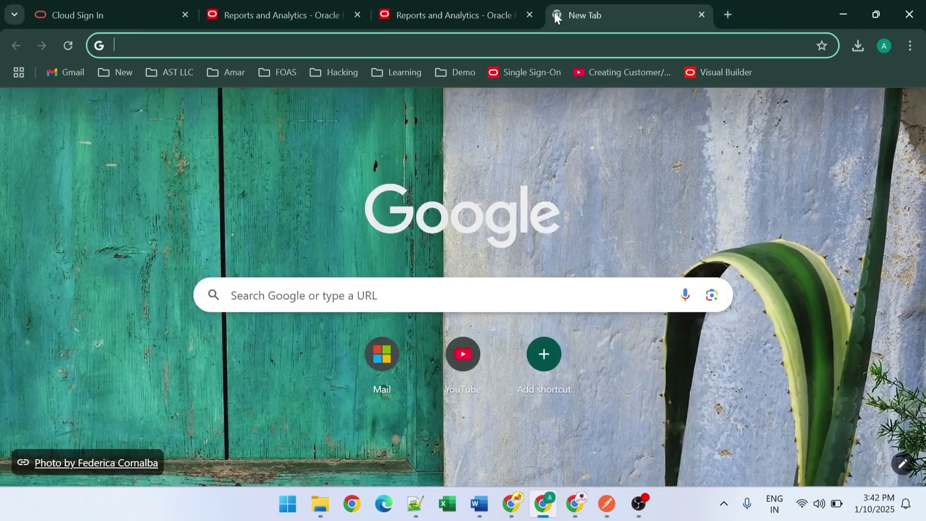
key("ctrl+v")
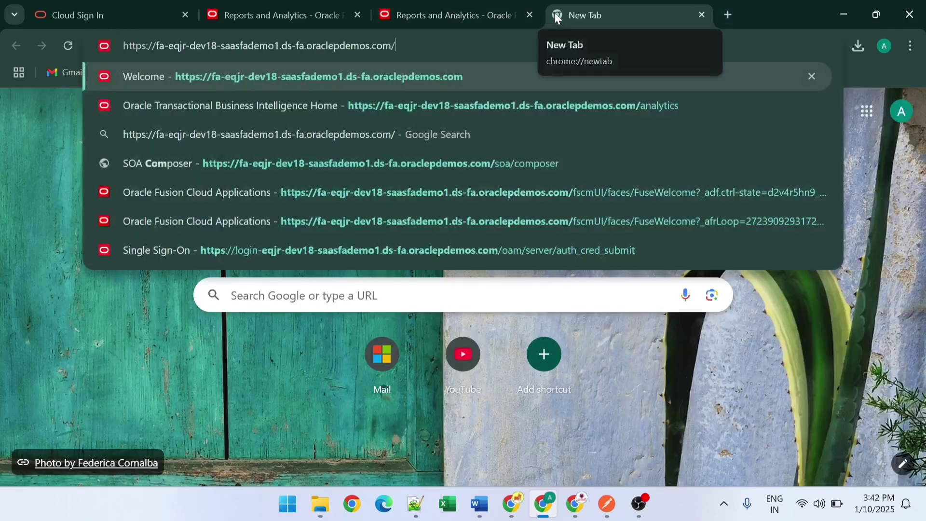
type("analyt")
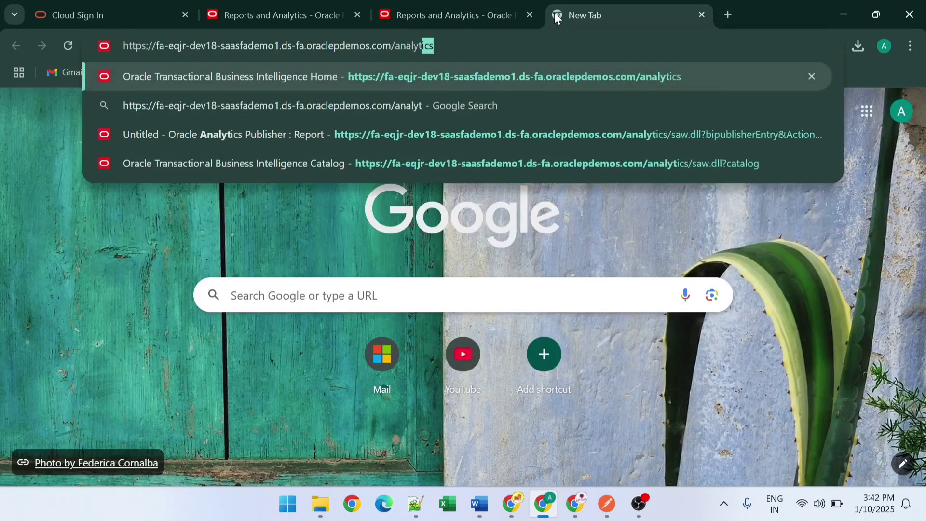
type("ics")
key("Return")
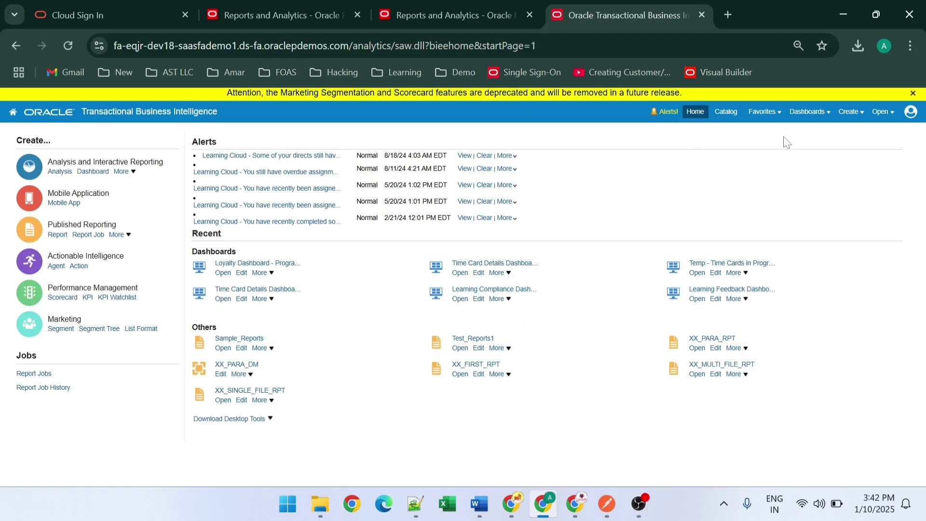
Start a new report from the Reports and Analytics page without the guided wizard, and create a new data model for it.
left_click(469, 22)
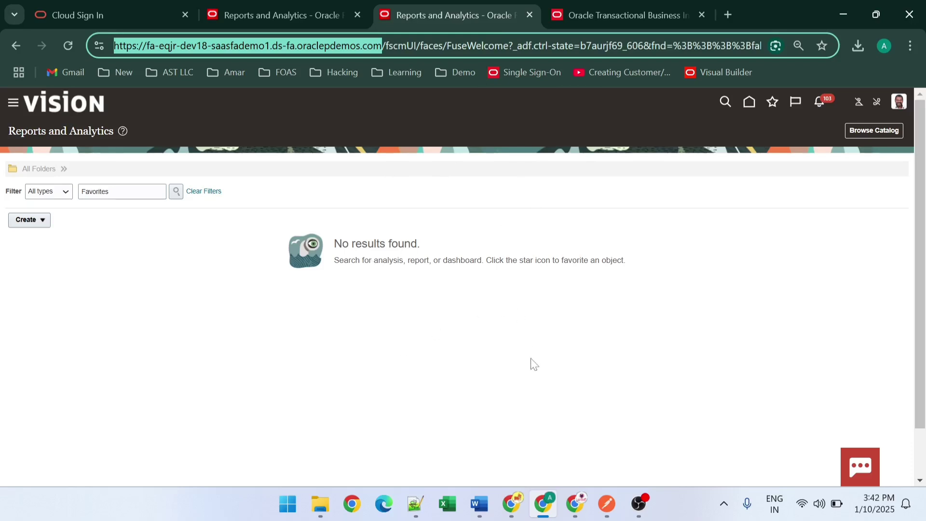
left_click(604, 6)
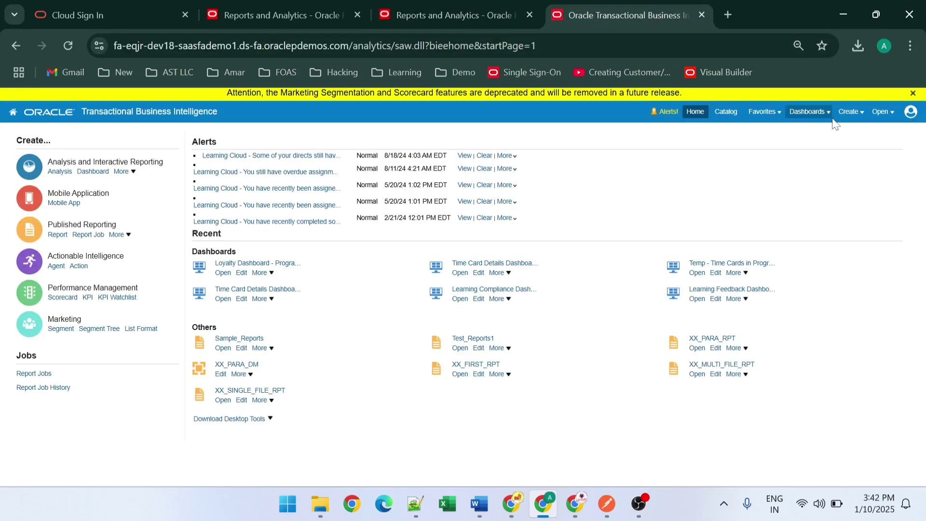
left_click(481, 24)
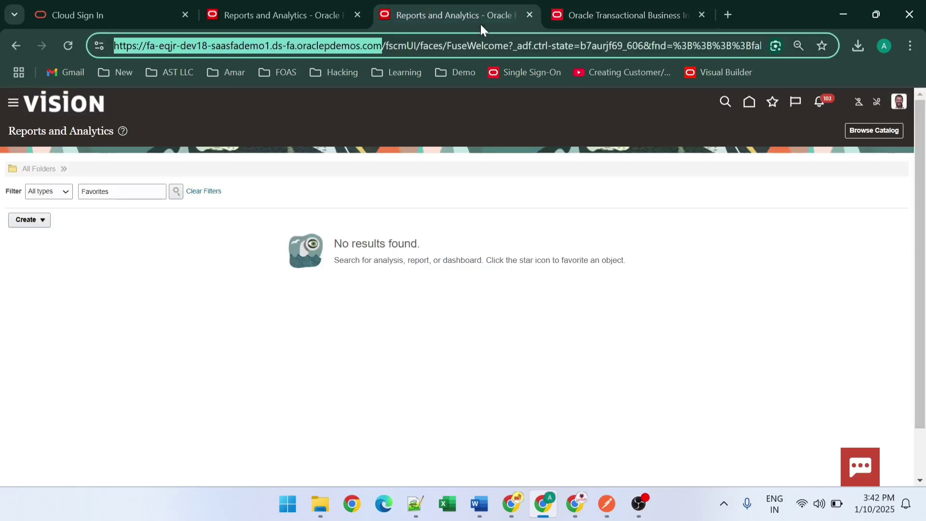
left_click(37, 222)
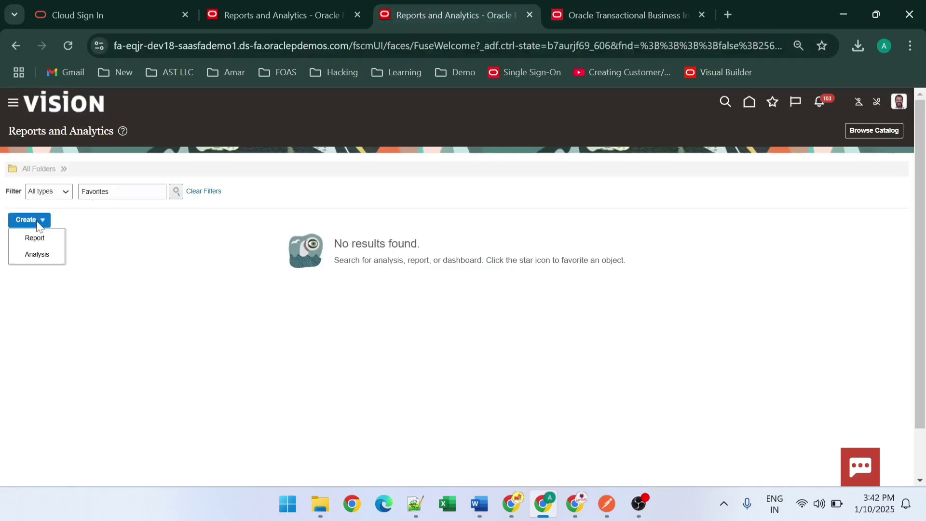
left_click(43, 241)
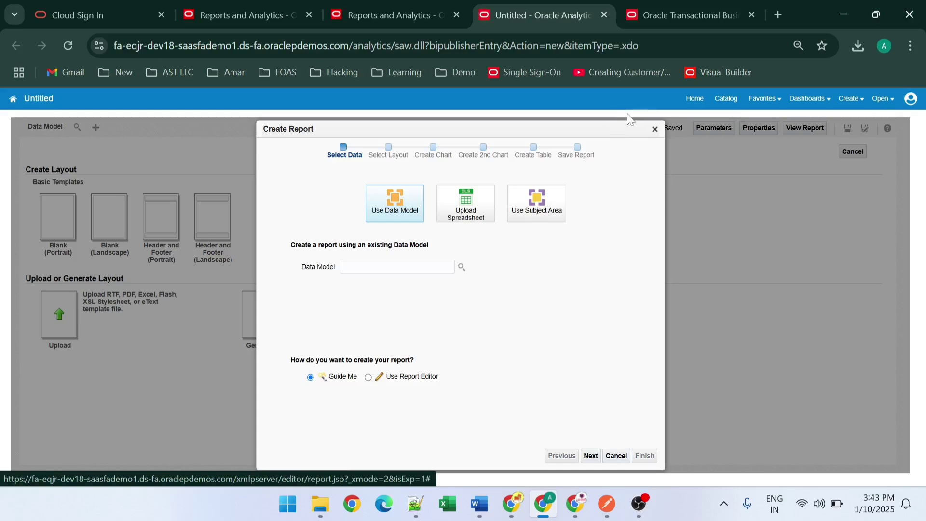
left_click(656, 129)
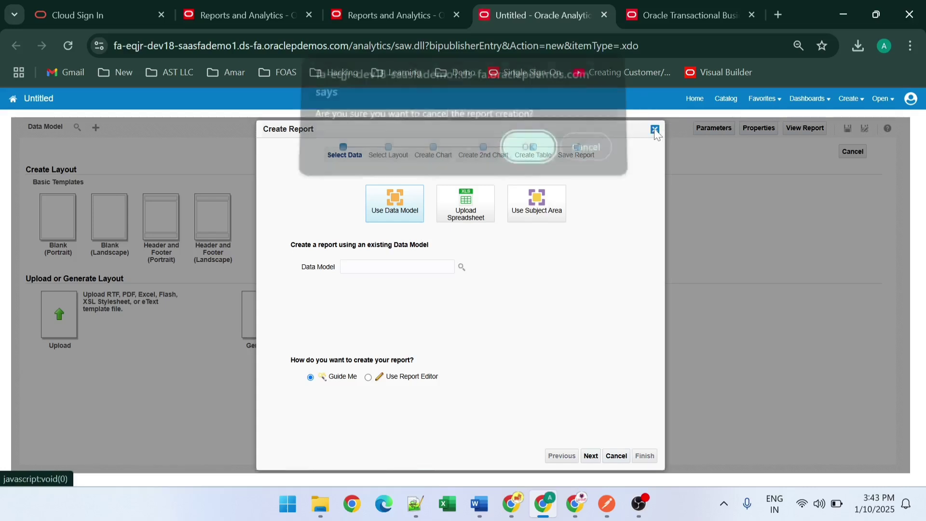
left_click(518, 147)
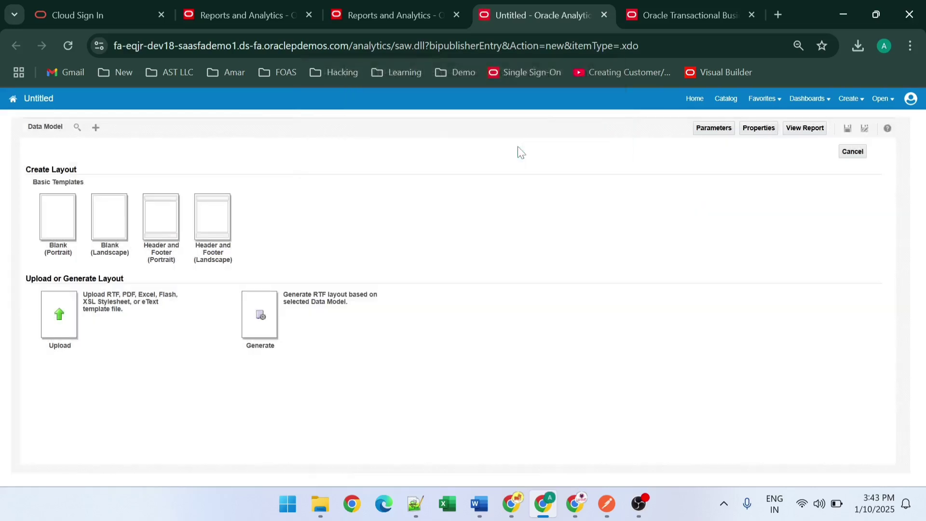
left_click(95, 129)
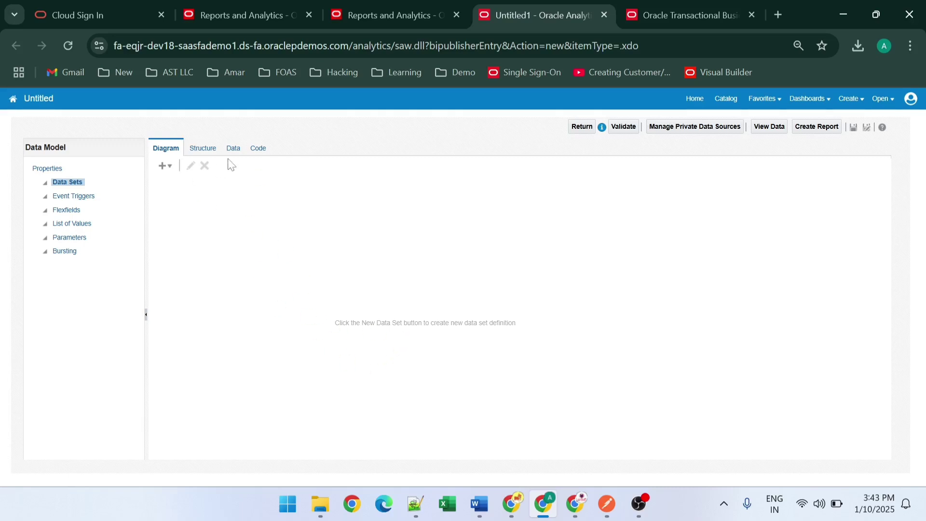
Begin a SQL Query data set named AP_INV_DM that uses the ApplicationDB_FSCM data source.
left_click(162, 169)
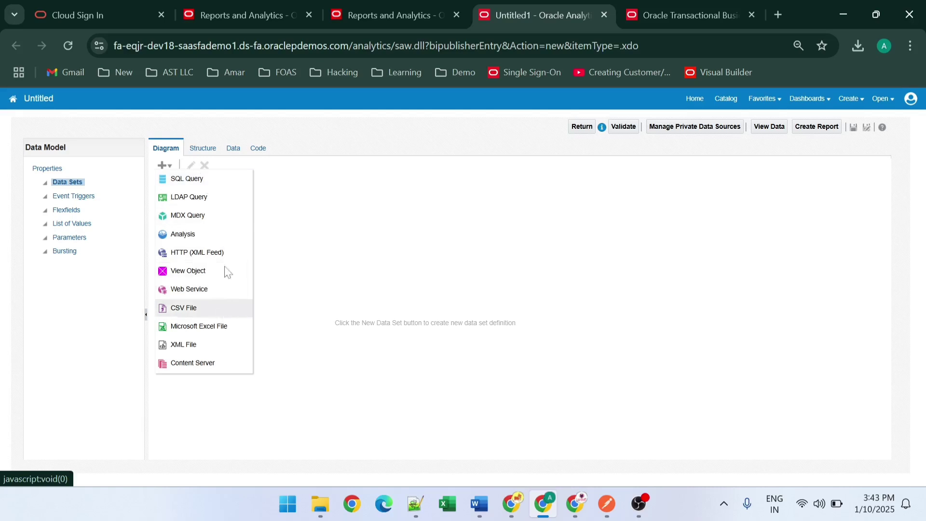
left_click(215, 188)
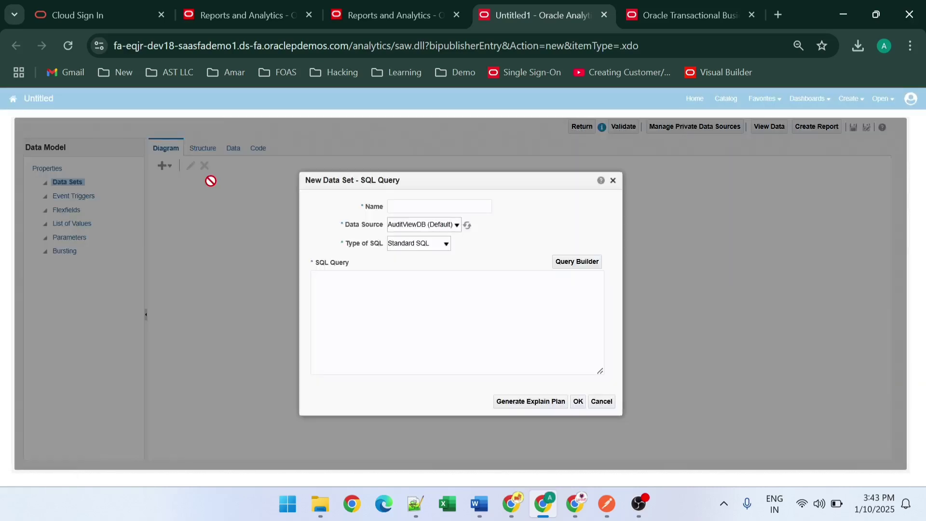
left_click(439, 207)
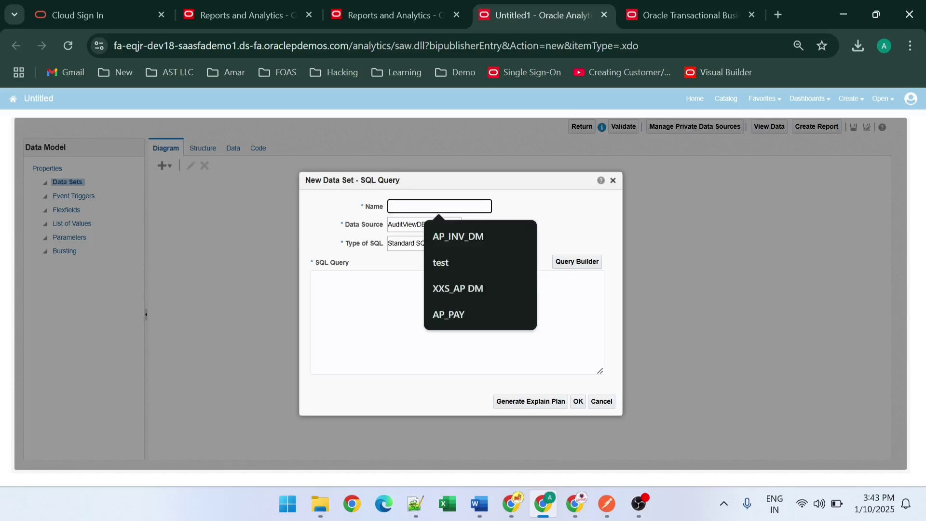
type("AP")
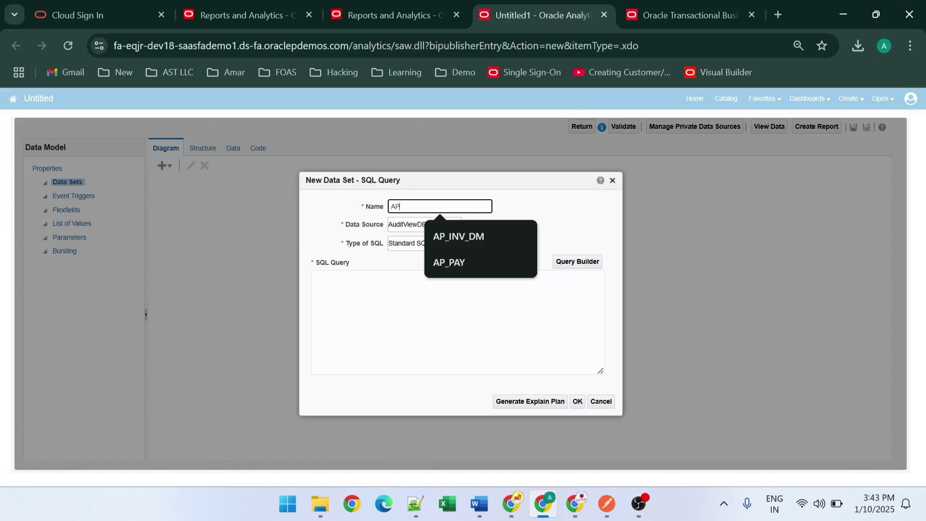
type("_INV")
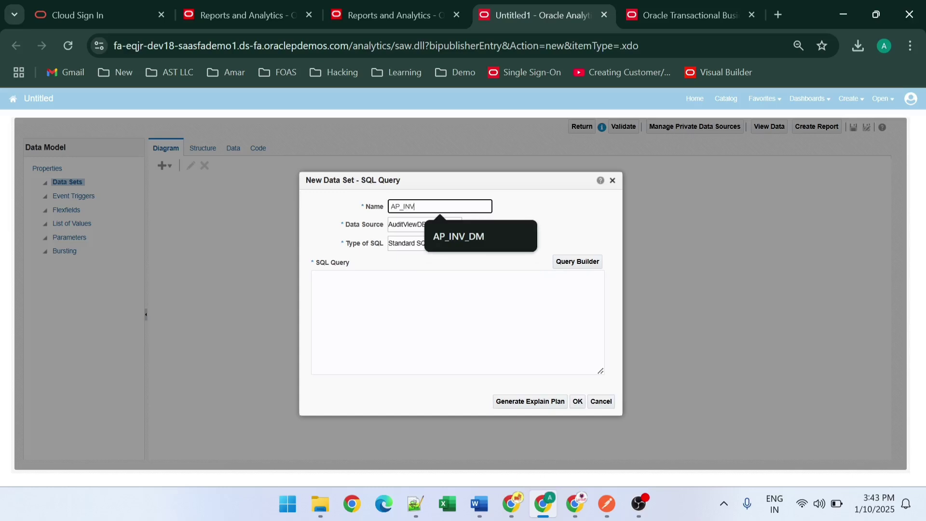
type("_DM")
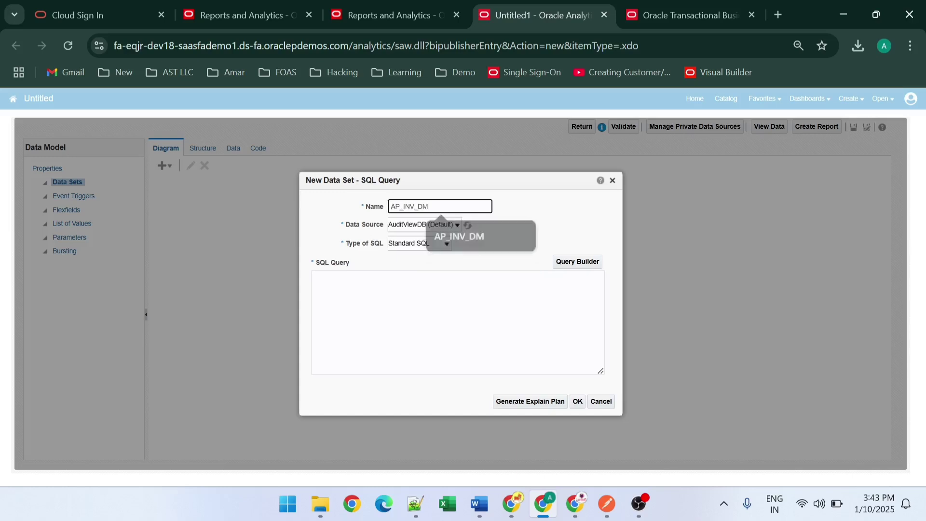
left_click(451, 225)
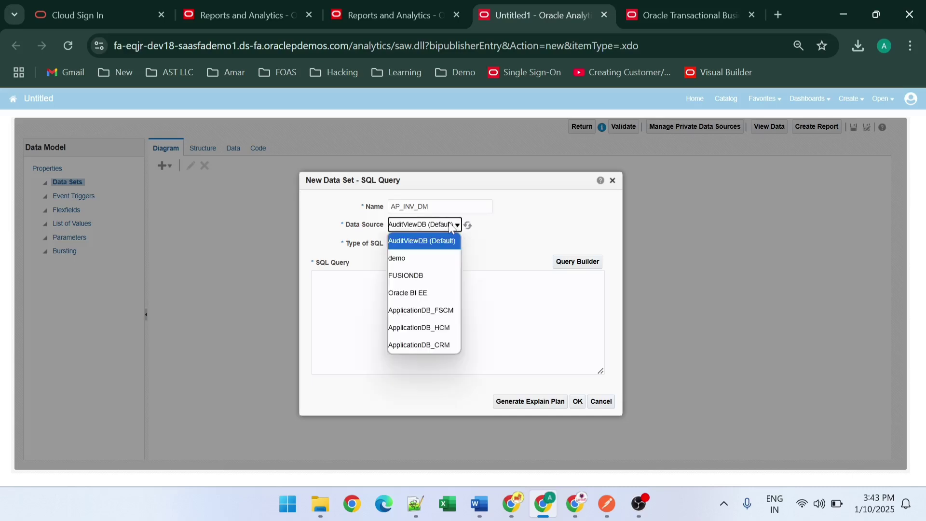
left_click(437, 312)
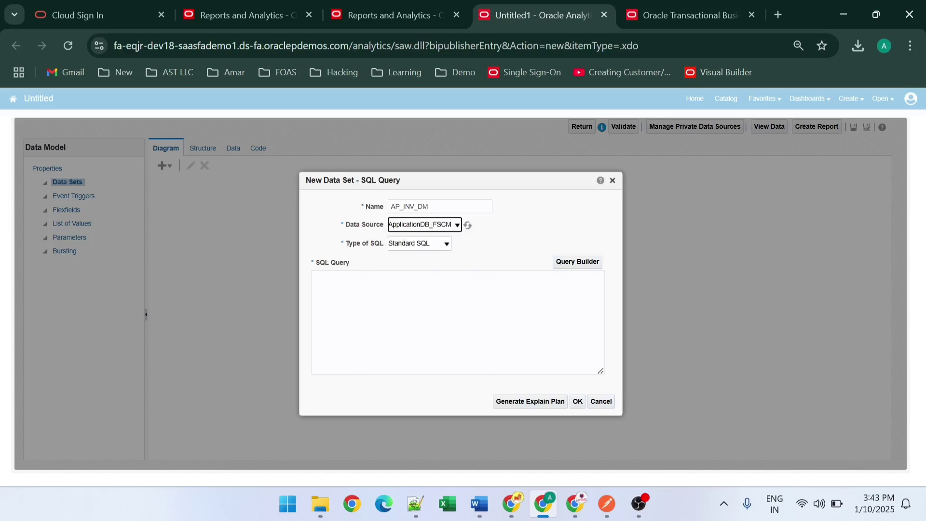
Copy the AP_INVOICES_ALL SELECT statement from Notepad++ into the data set's SQL query and create the data set.
key("alt+Tab")
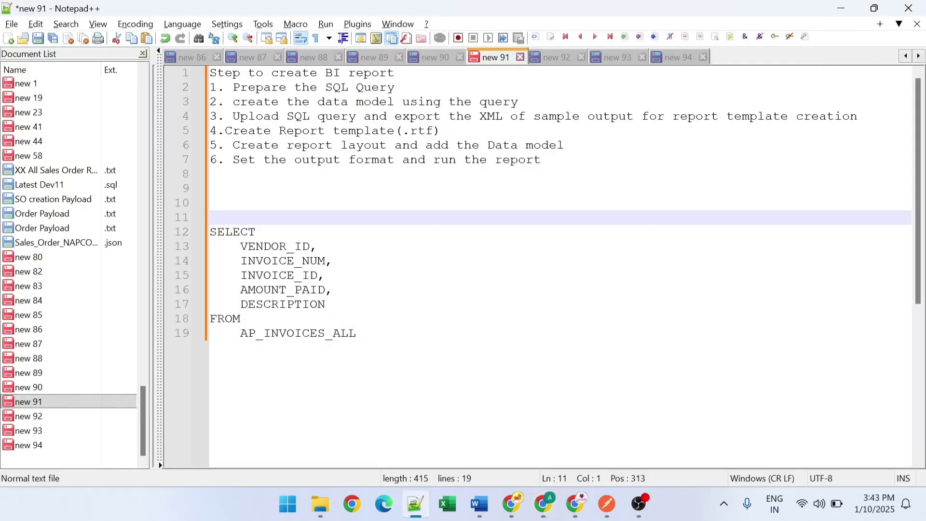
left_click_drag(357, 333, 203, 239)
key("ctrl+c")
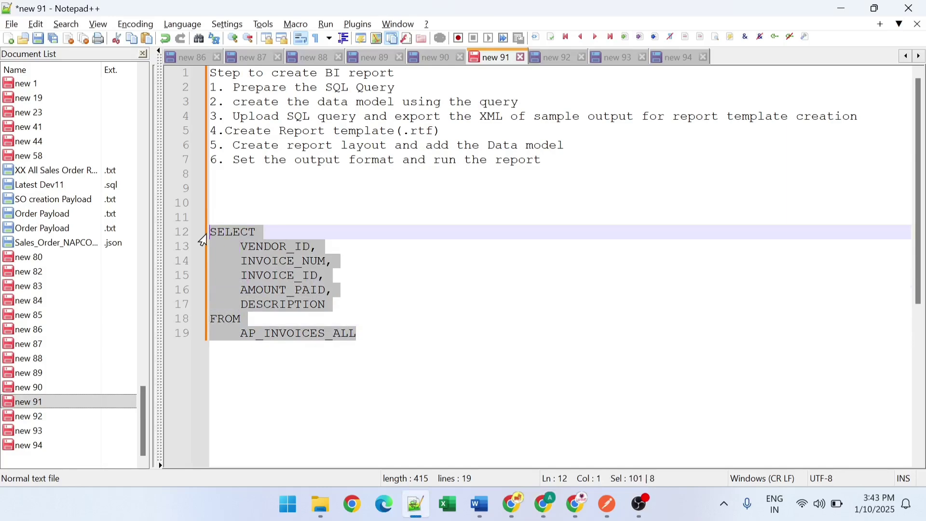
key("alt+Tab")
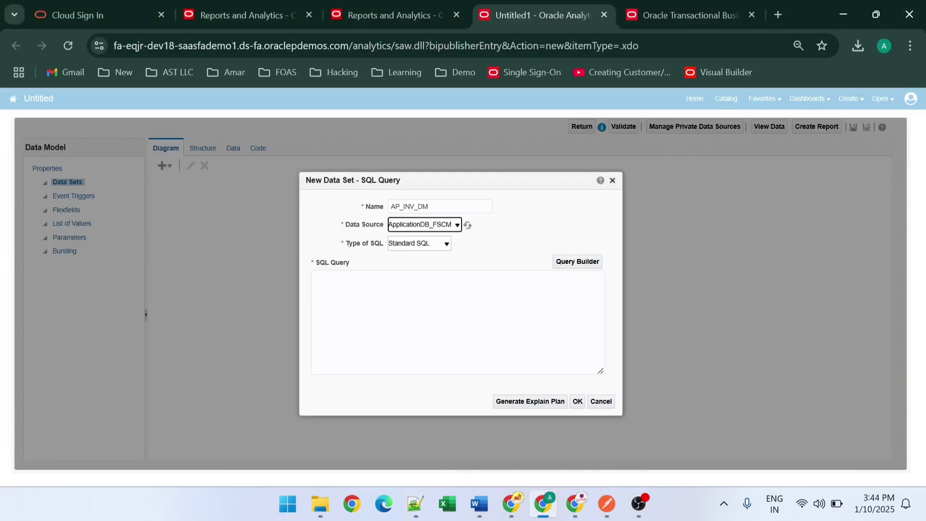
left_click(315, 278)
key("ctrl+v")
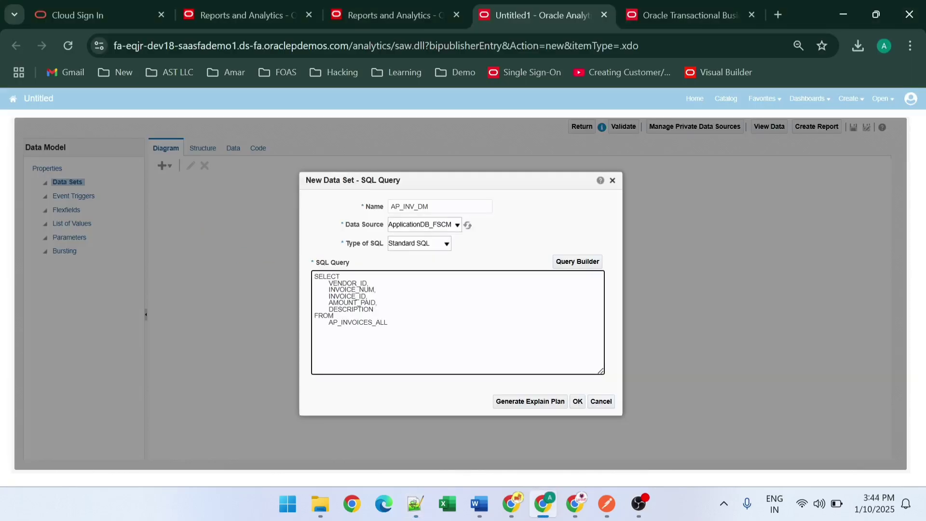
left_click(578, 402)
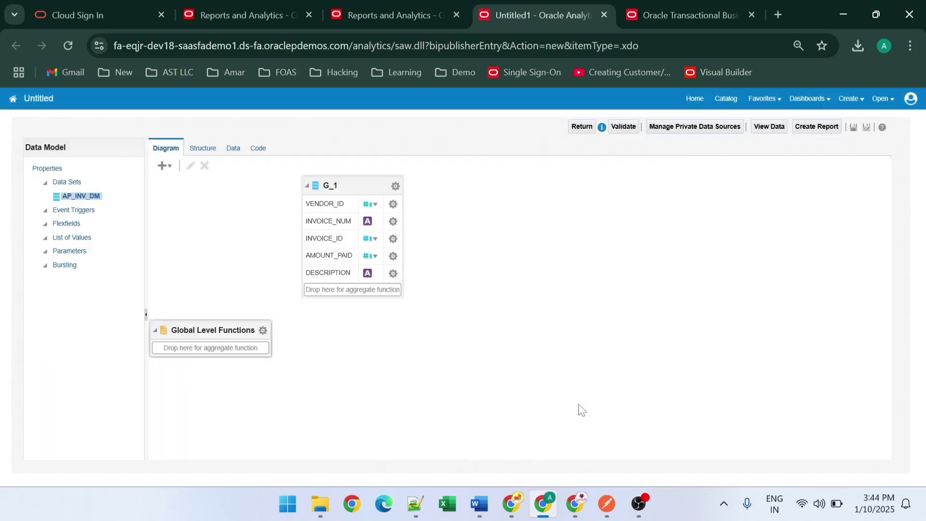
Preview five rows of the AP_INV_DM data set in tree form and look through the invoice records.
left_click(354, 183)
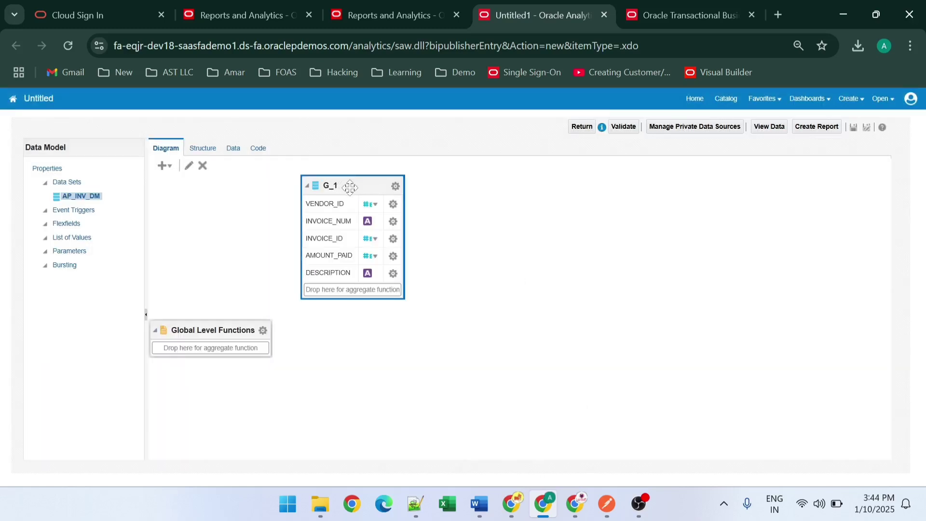
left_click(232, 150)
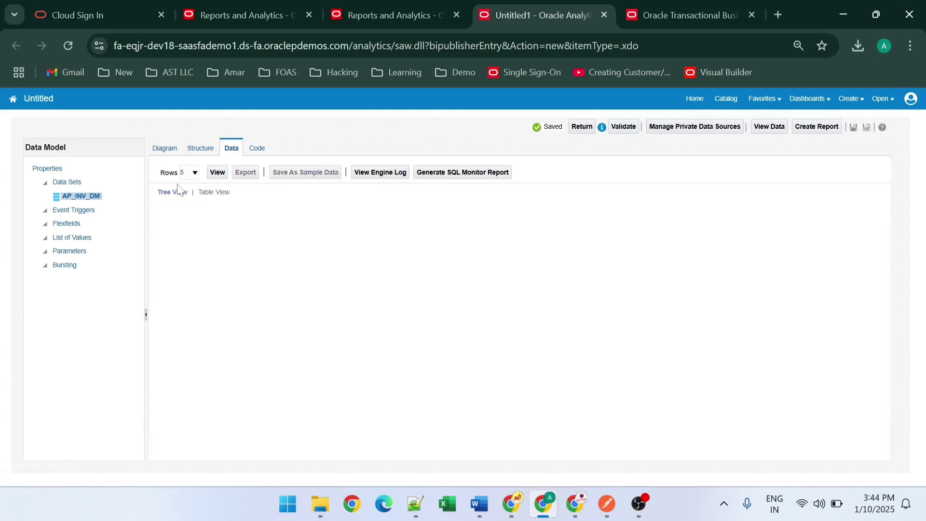
left_click(218, 174)
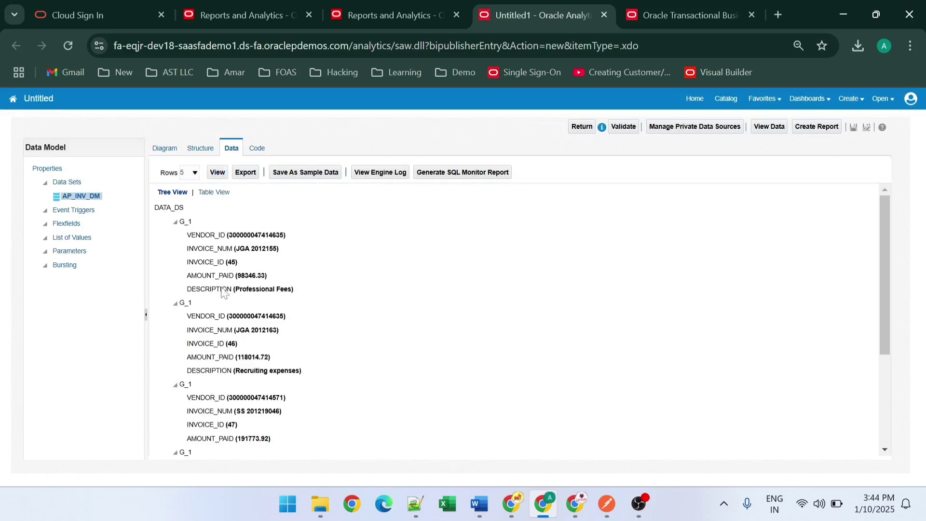
scroll(333, 421, "down", 3)
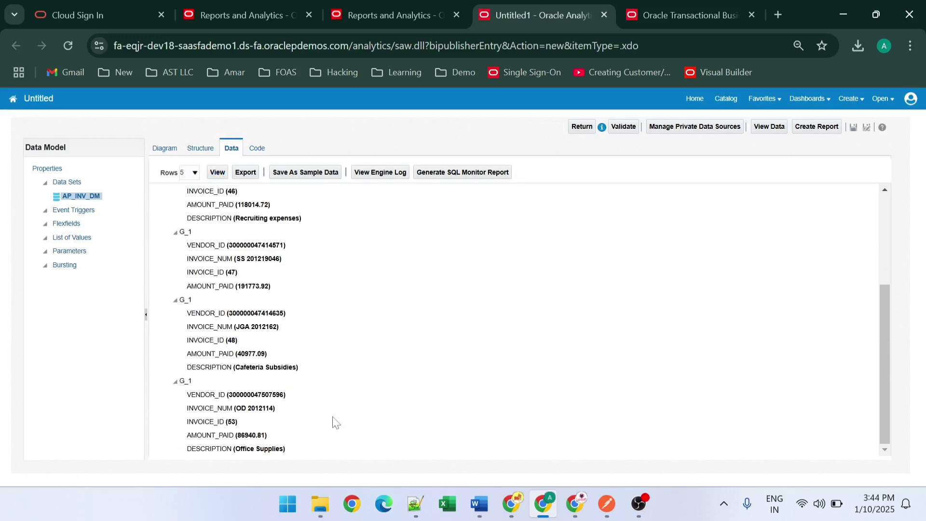
scroll(333, 422, "up", 3)
scroll(336, 422, "down", 3)
scroll(337, 422, "up", 5)
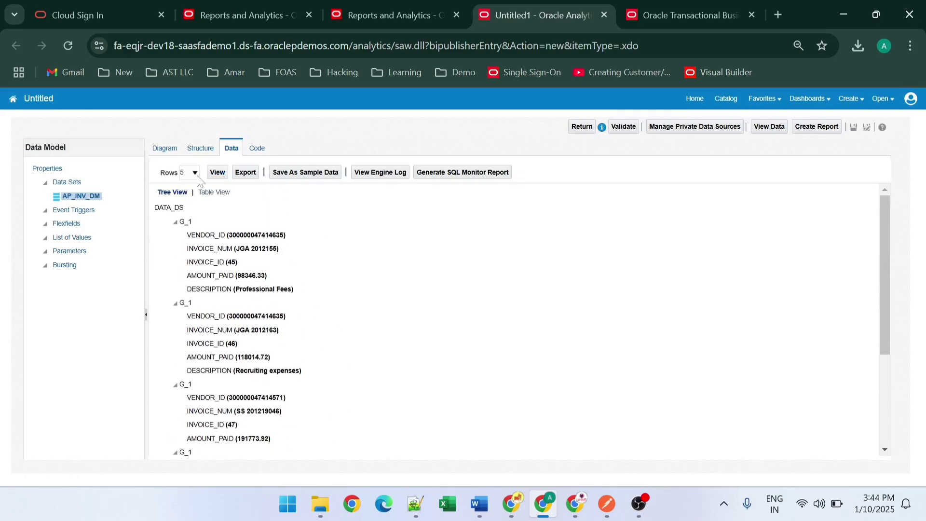
Show the data preview in Table View and set its number of rows to 100.
left_click(214, 192)
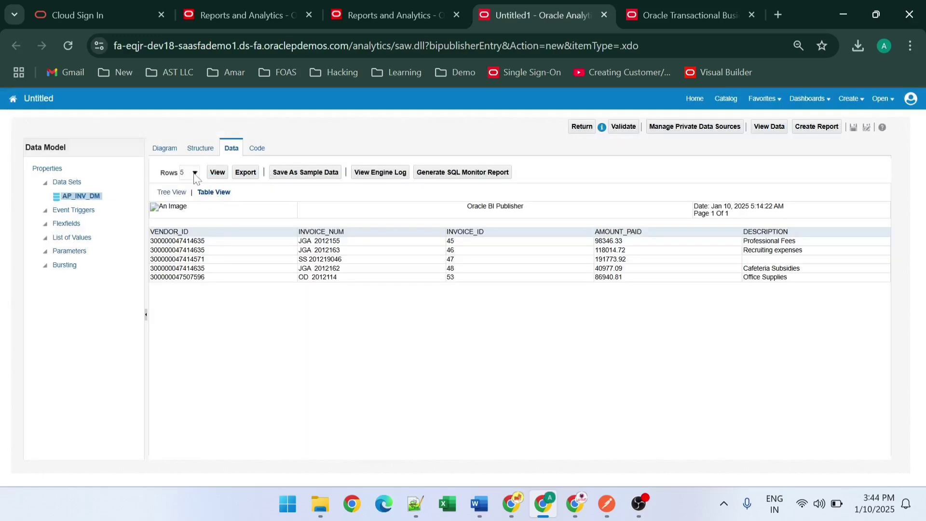
left_click(194, 172)
left_click(190, 241)
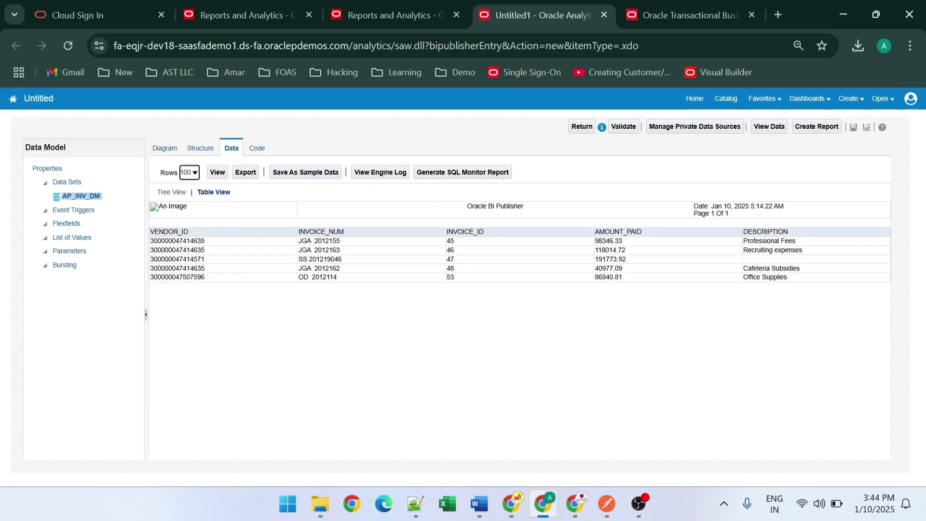
left_click(214, 194)
left_click(210, 193)
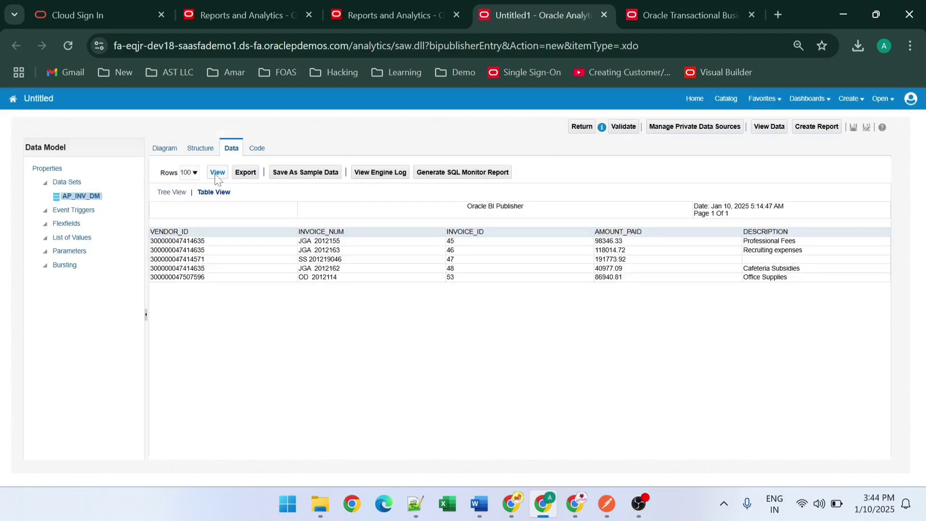
Run the 100-row table preview of the AP_INV_DM data set and look through the invoice records.
left_click(216, 173)
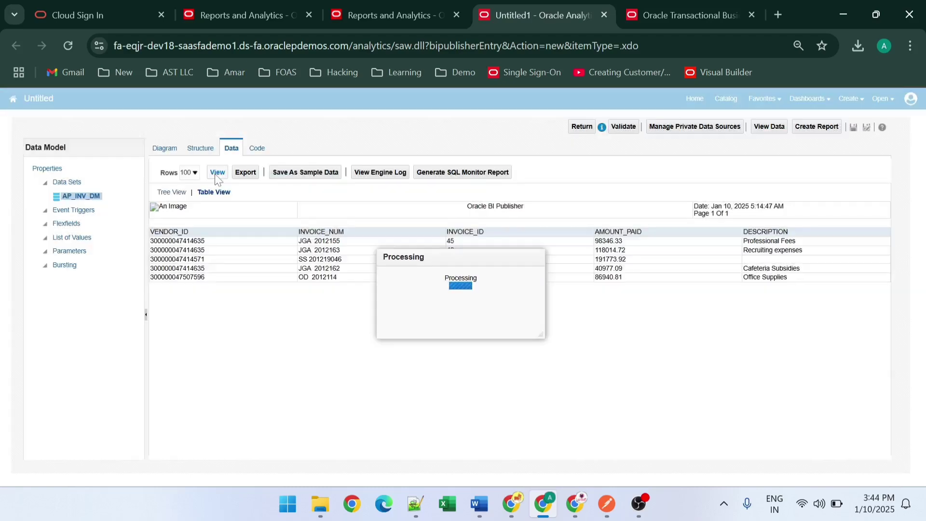
scroll(291, 358, "down", 10)
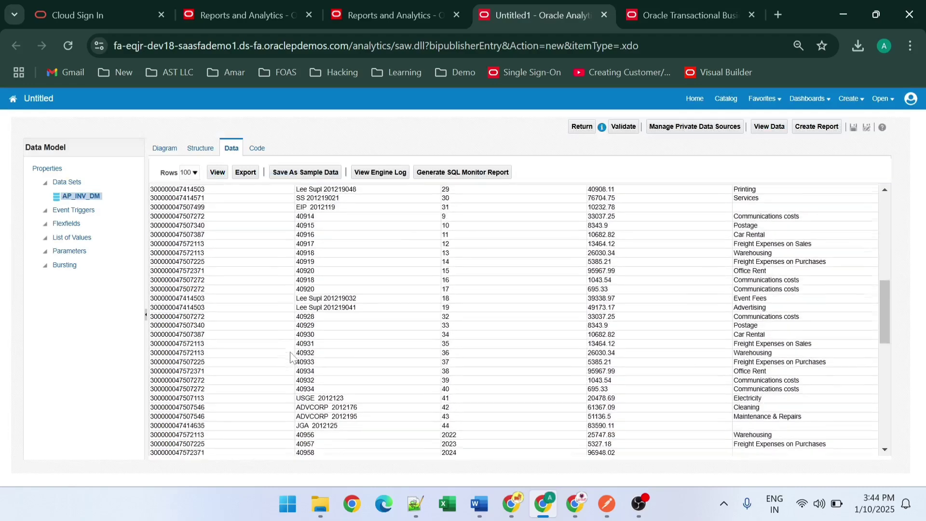
scroll(291, 358, "up", 10)
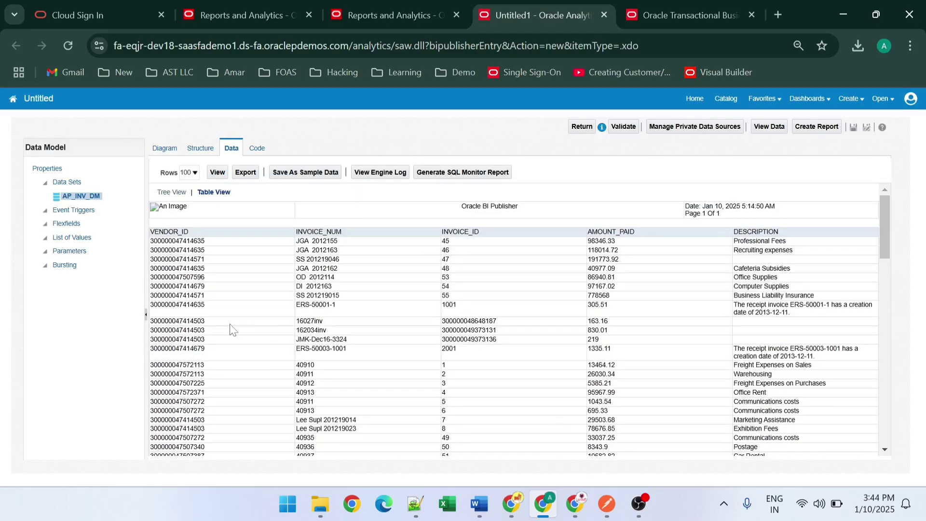
scroll(231, 328, "down", 10)
scroll(232, 328, "up", 10)
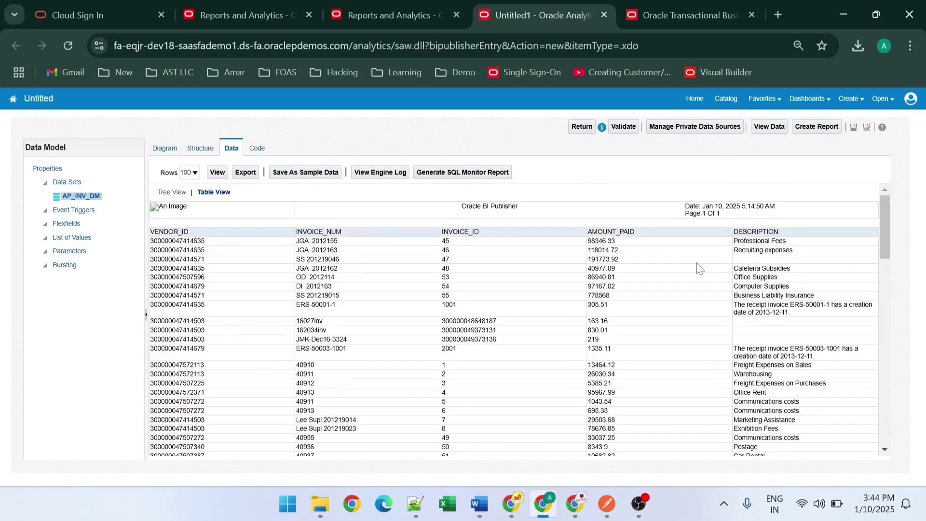
Start saving the data model under a new name and create a folder named AK_AP_INV in My Folders.
left_click(868, 129)
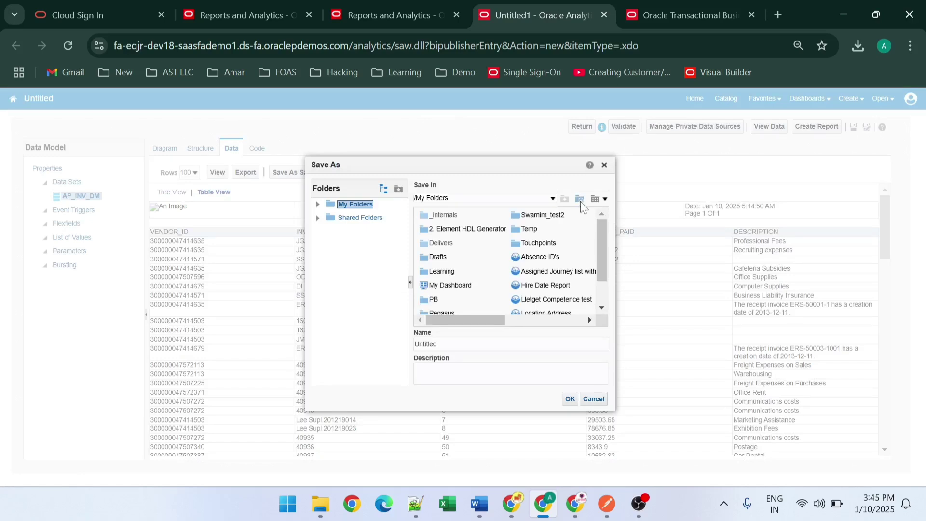
left_click(581, 201)
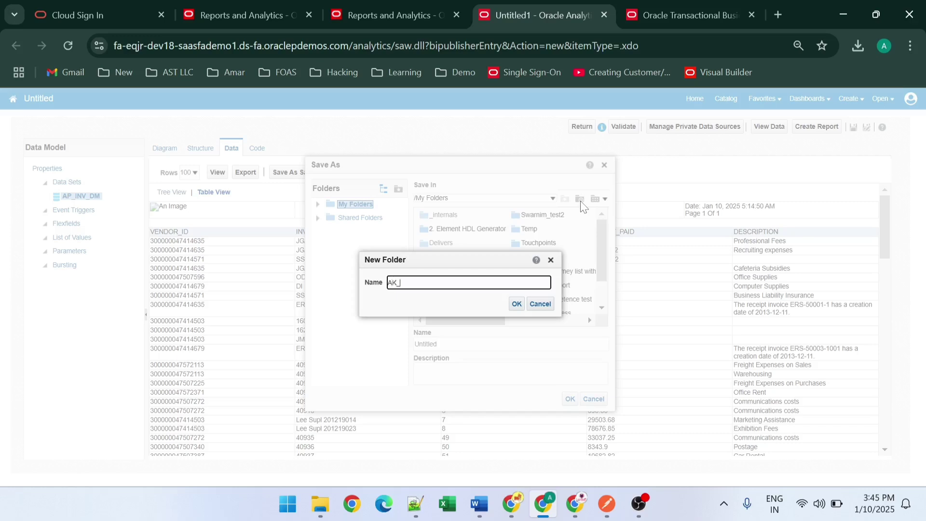
type("AK_AC")
type("_INV")
key("Return")
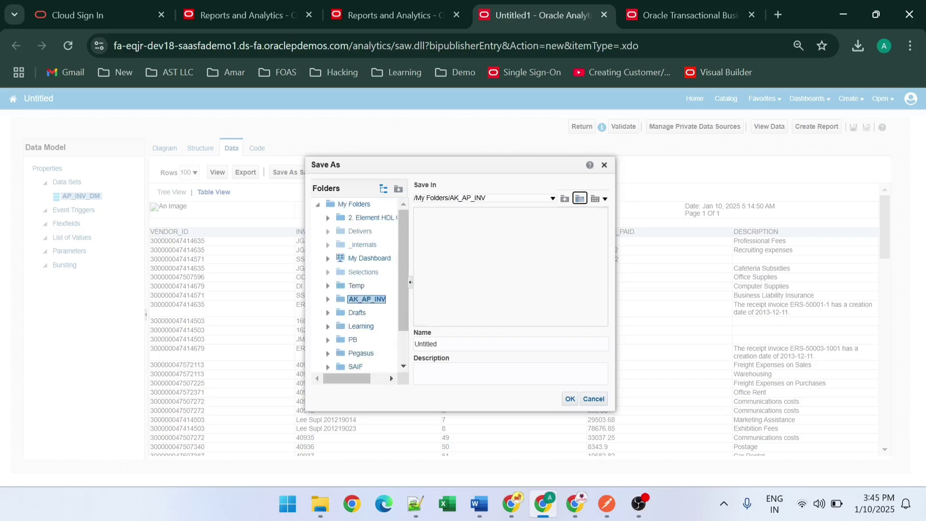
Name the data model AP_INV_DM and save it in the AK_AP_INV folder.
left_click(437, 344)
key("BackSpace")
key("BackSpace")
key("BackSpace")
key("BackSpace")
key("BackSpace")
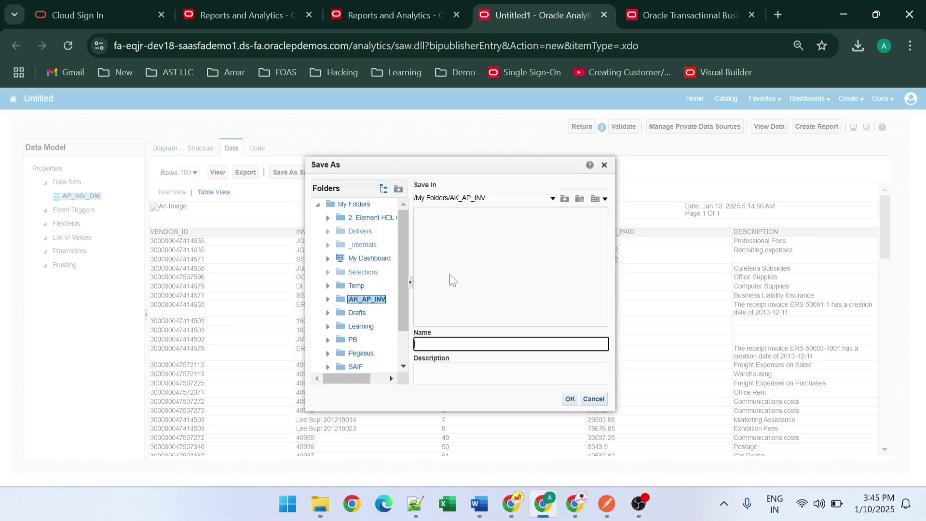
type("AP)")
type("_")
type("INV_")
type("DM")
left_click(569, 400)
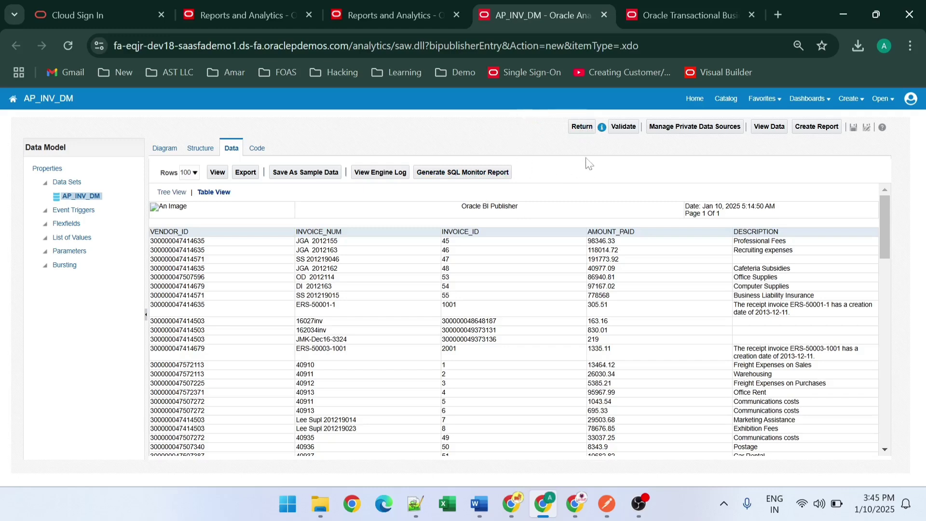
Create a report from the data model without sample data and leave the guided wizard for the blank report editor.
left_click(814, 130)
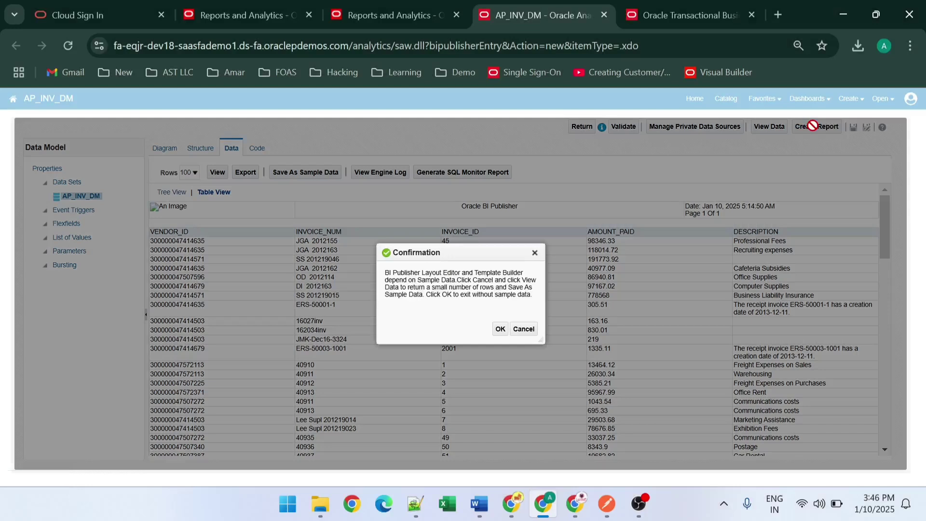
left_click(500, 329)
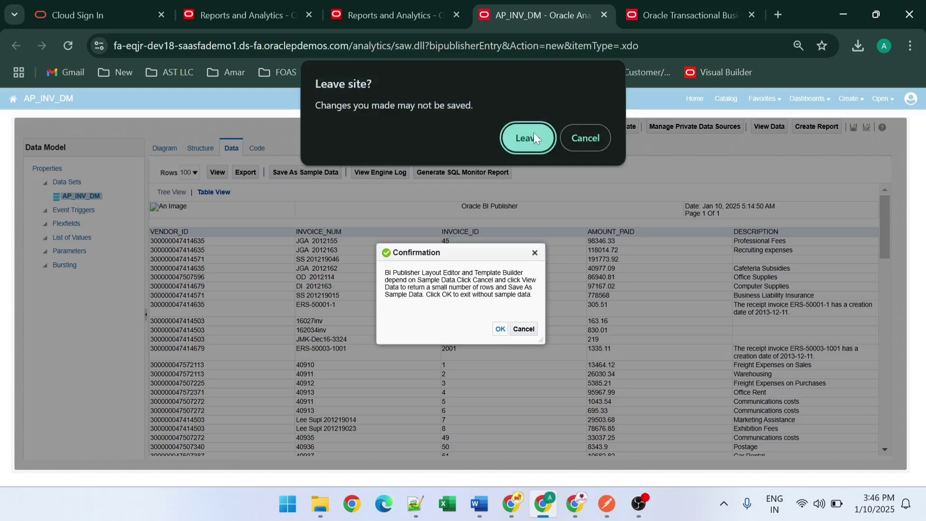
left_click(529, 139)
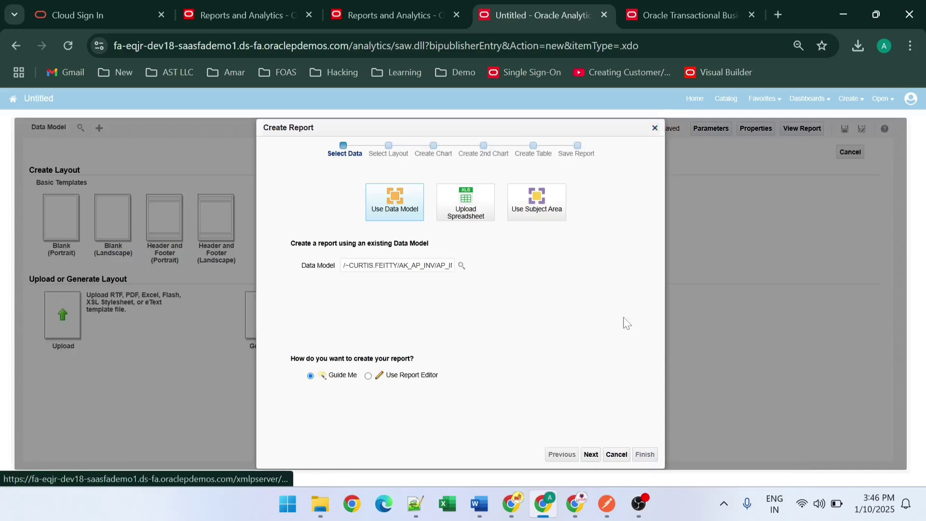
left_click(617, 456)
left_click(521, 162)
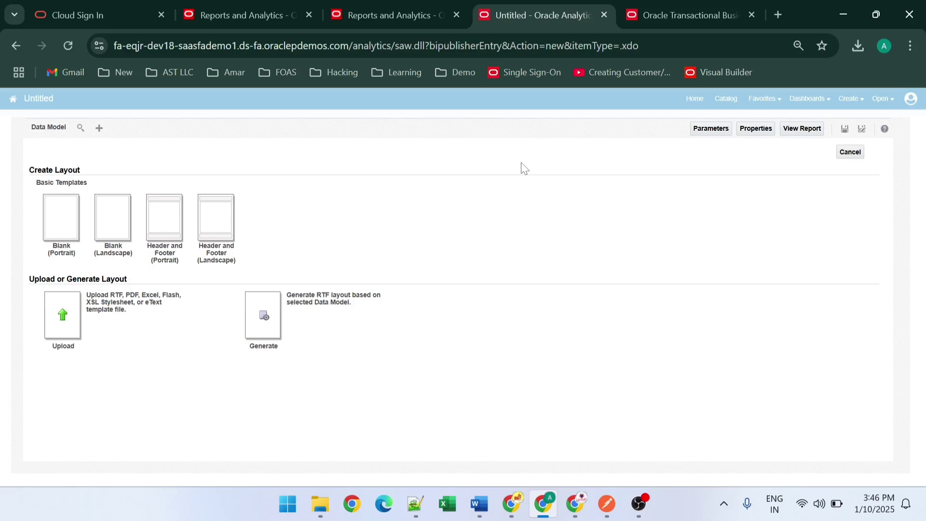
Assign AP_INV_DM as the report's data model and auto-generate an RTF layout from it with the template name Temp.
left_click(81, 129)
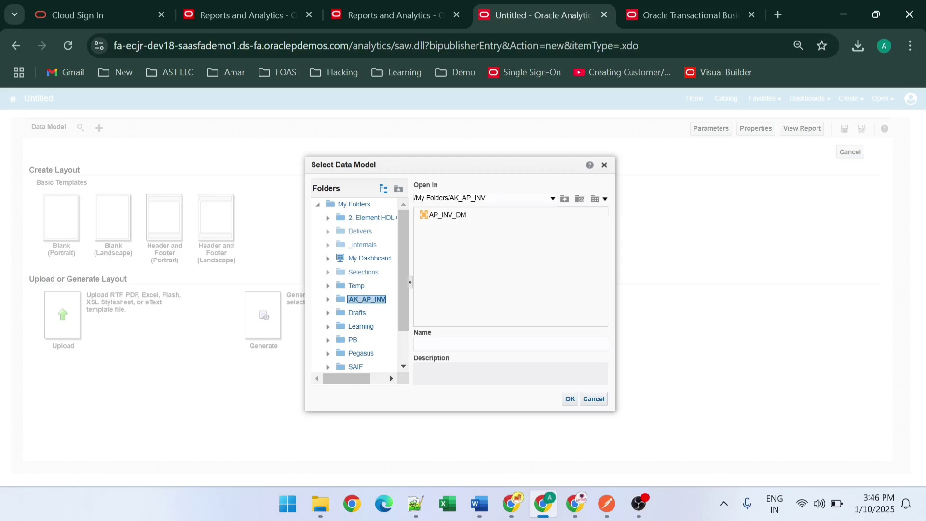
double_click(427, 218)
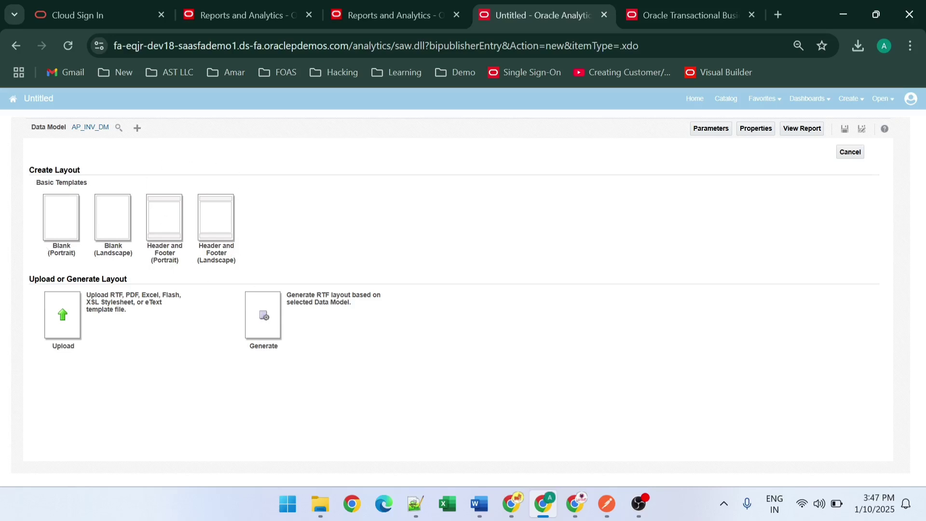
left_click(265, 319)
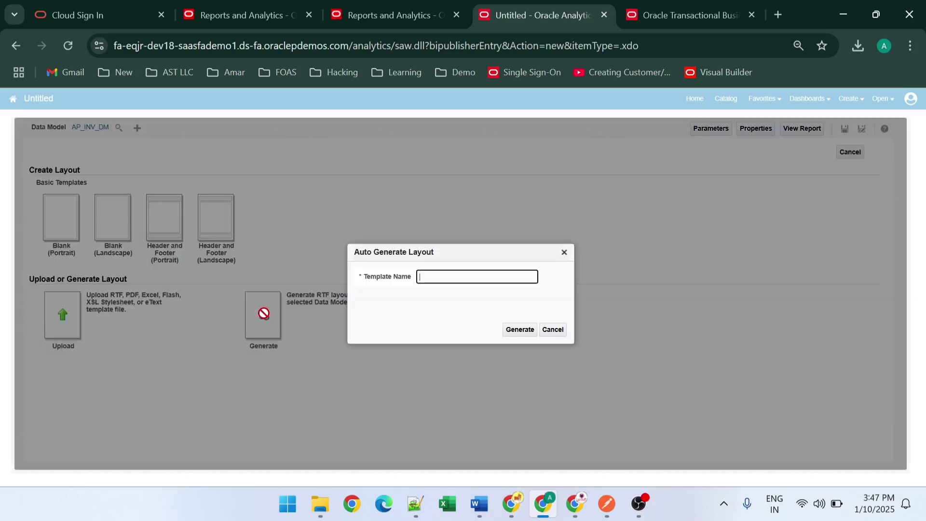
type("TEmp")
key("BackSpace")
key("BackSpace")
key("BackSpace")
type("Temp")
left_click(527, 337)
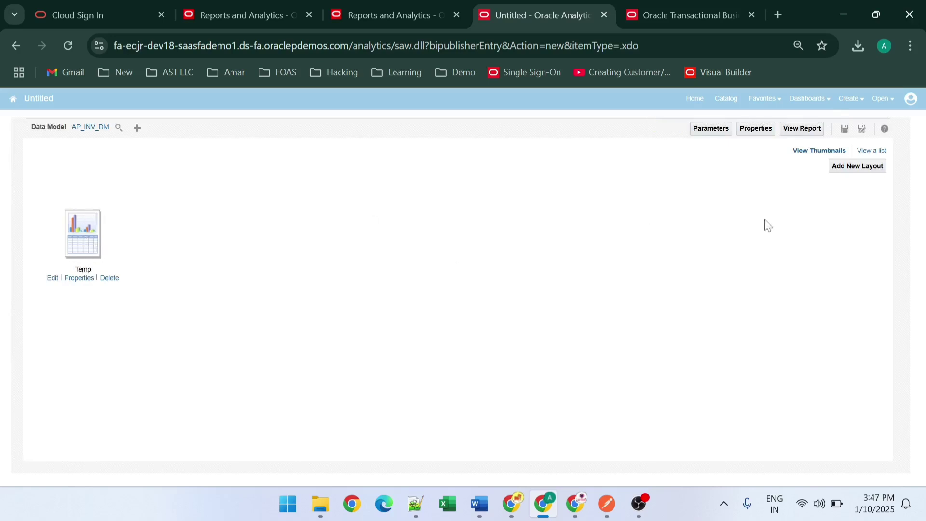
Save the report as AP_INV_RPT in the AK_AP_INV folder.
left_click(802, 129)
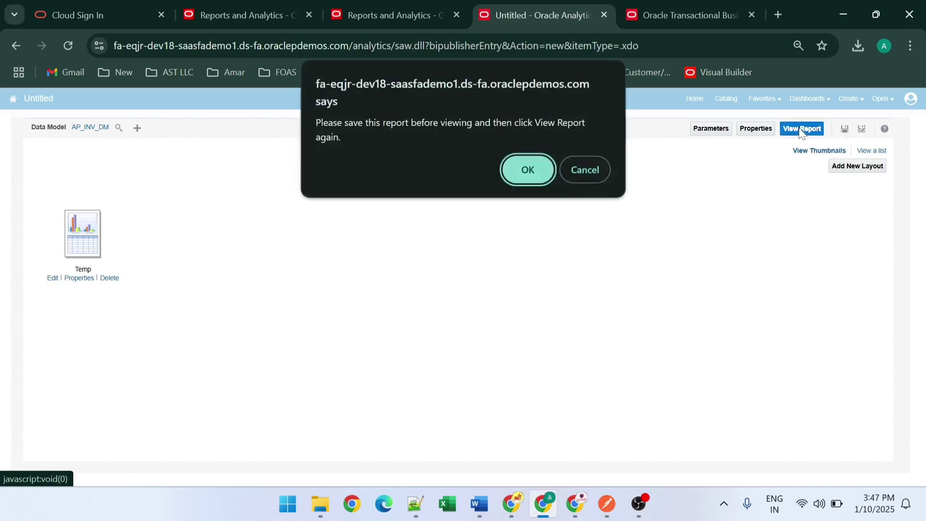
left_click(529, 171)
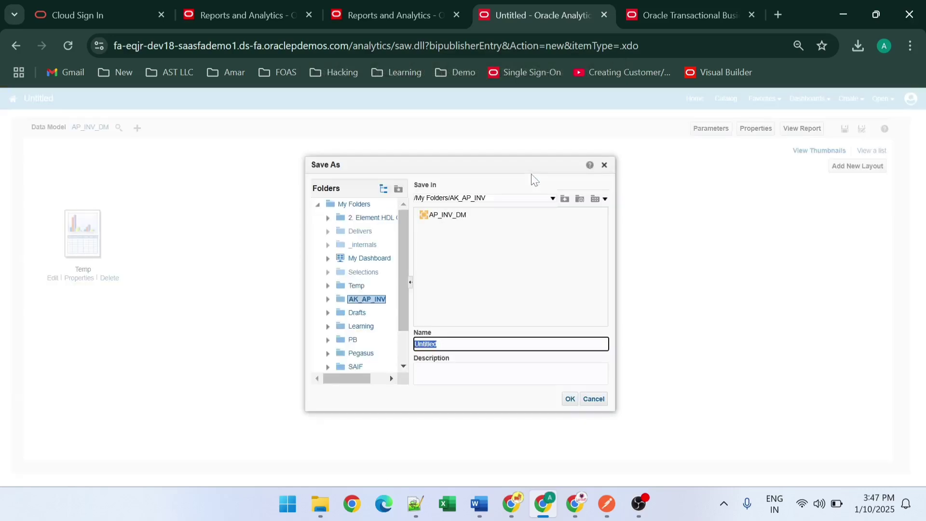
key("BackSpace")
type("AP_")
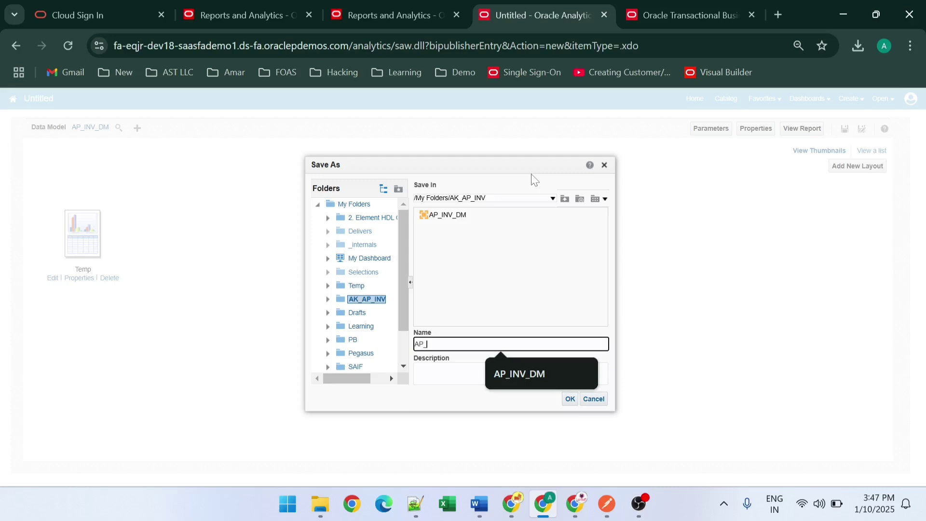
type("INV_RP")
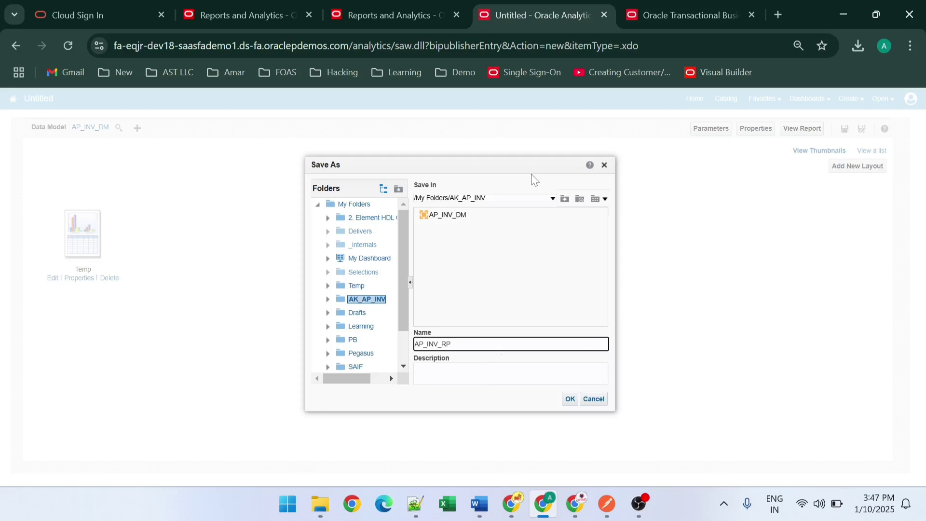
type("T")
left_click(569, 401)
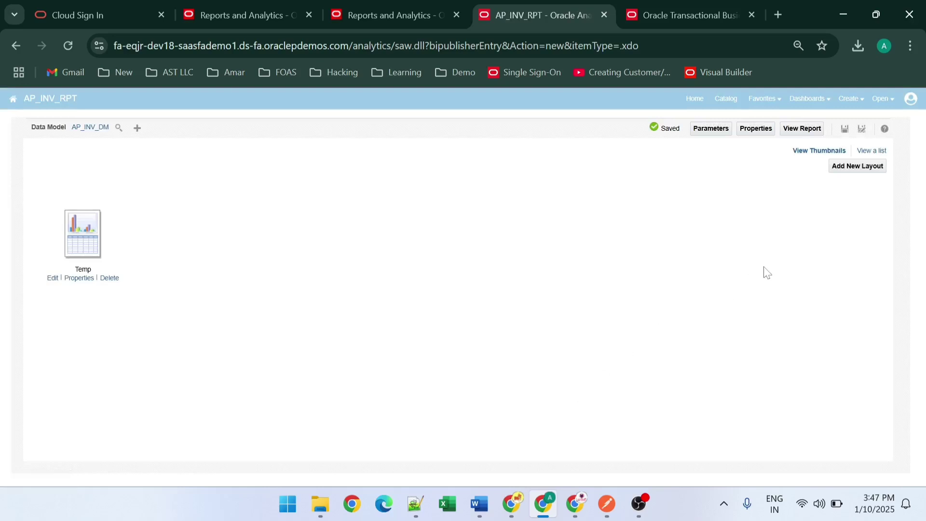
Show the report layouts as a list and remove HTML, PDF and RTF from the Temp layout's output formats.
left_click(874, 152)
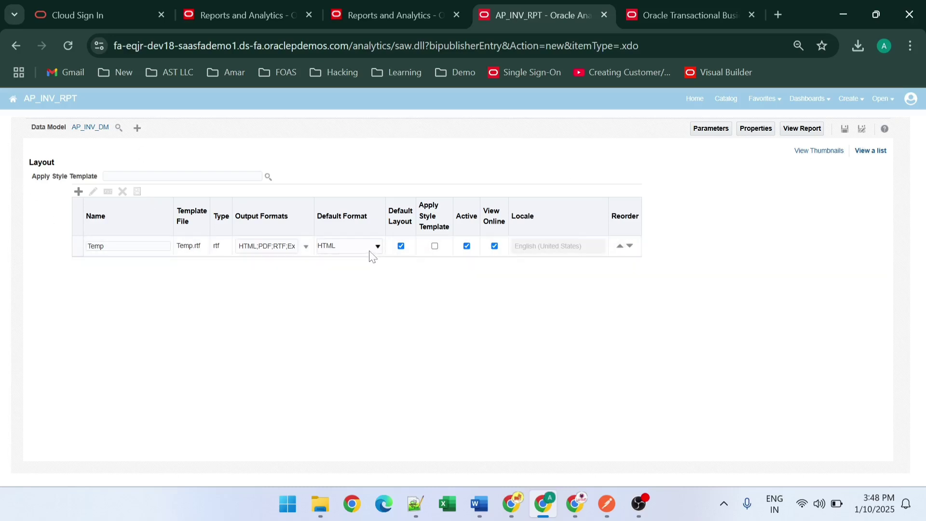
left_click(300, 250)
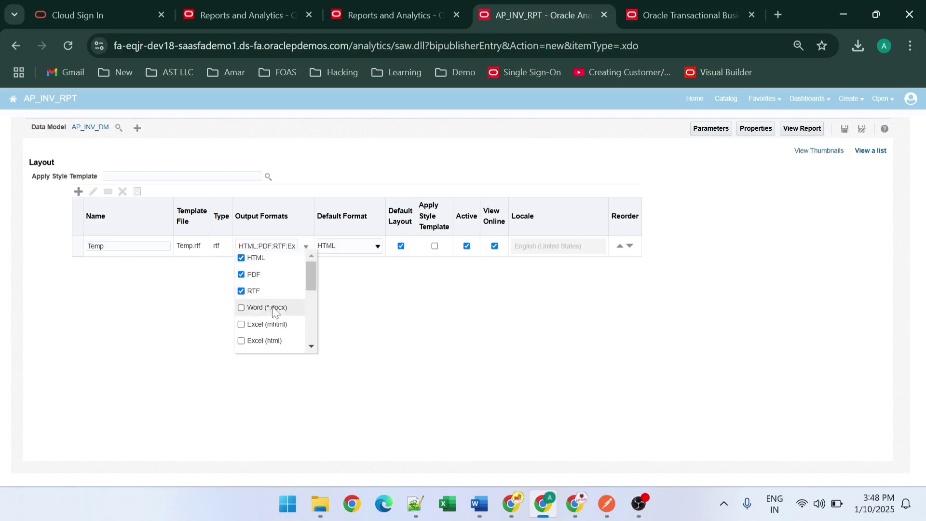
scroll(274, 313, "down", 3)
scroll(274, 313, "up", 3)
scroll(275, 312, "down", 5)
scroll(274, 311, "up", 5)
left_click(253, 261)
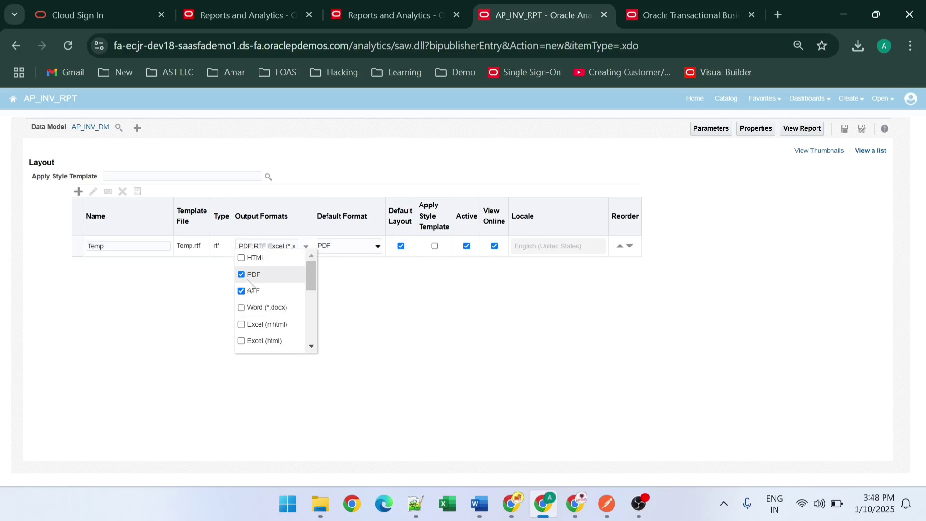
left_click(251, 276)
left_click(241, 291)
Add Data (CSV) to the Temp layout's output formats and check that it is selected.
scroll(244, 296, "down", 5)
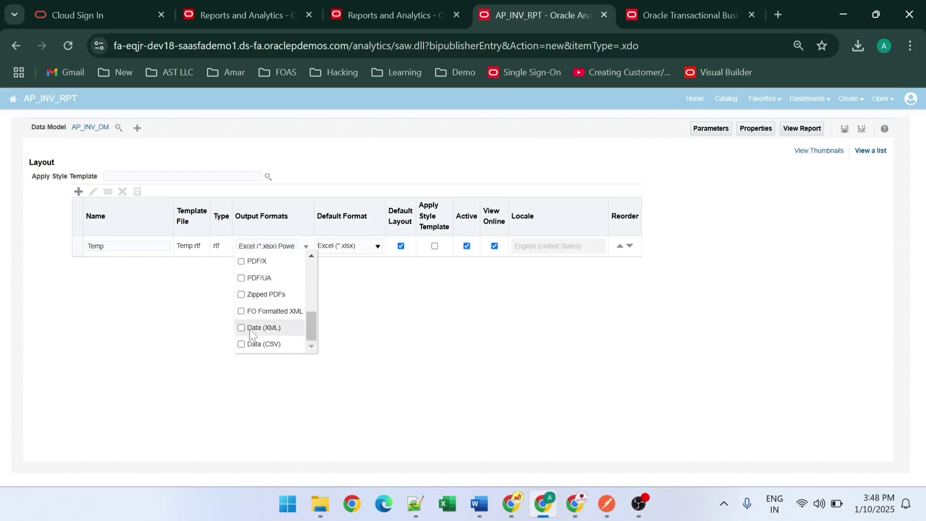
left_click(258, 346)
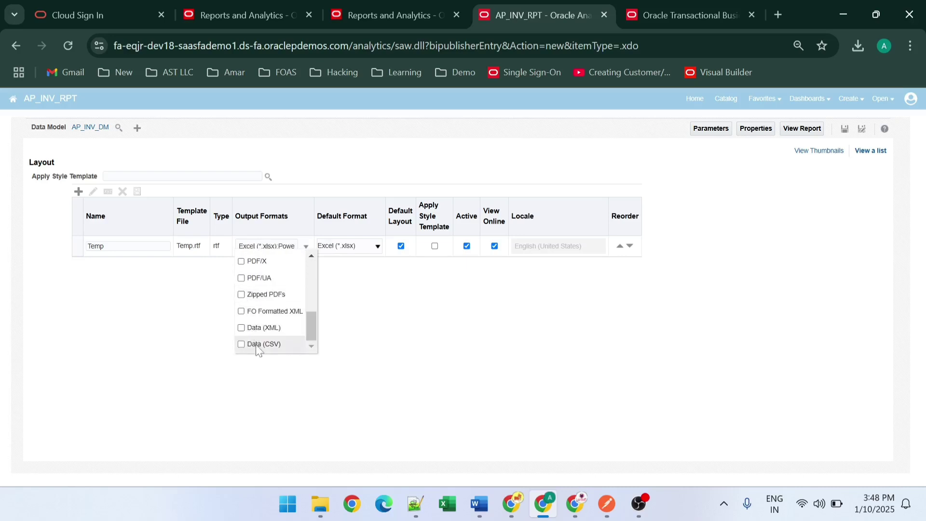
left_click(414, 342)
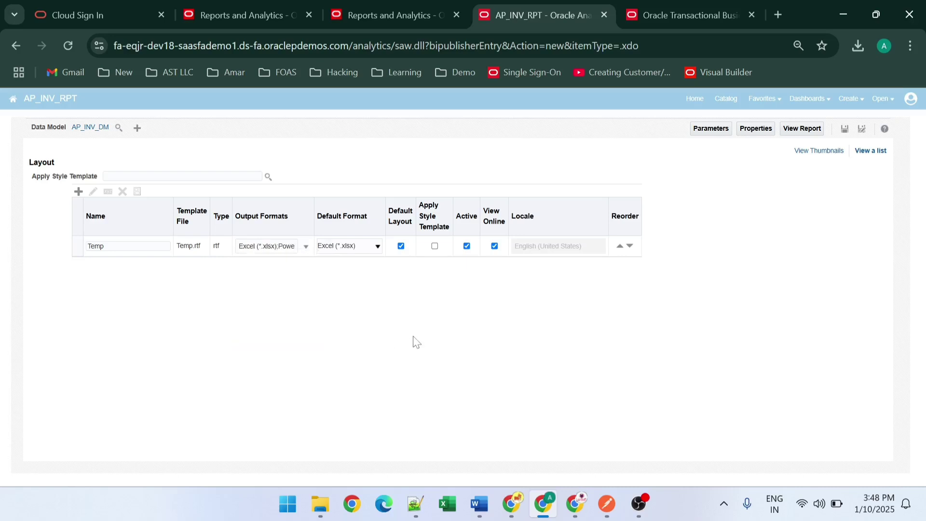
left_click(306, 247)
scroll(270, 331, "down", 5)
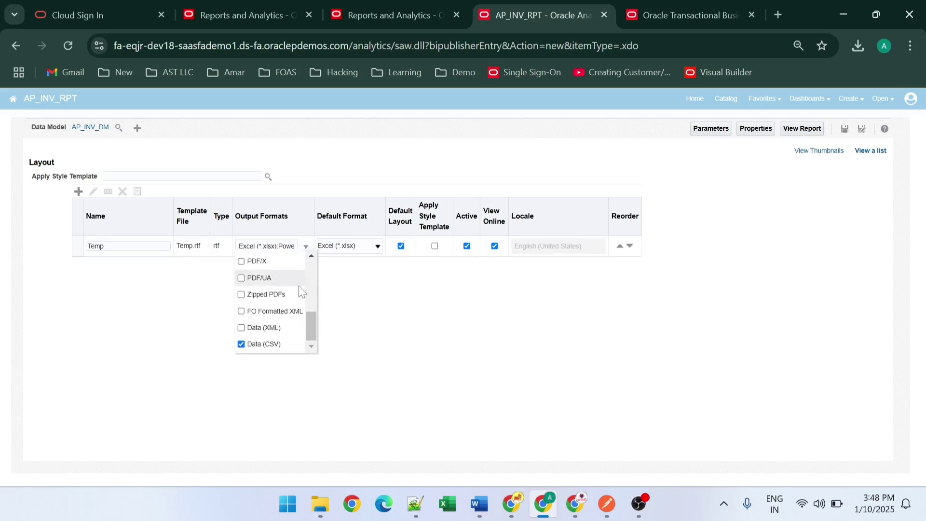
scroll(271, 319, "up", 5)
left_click(426, 329)
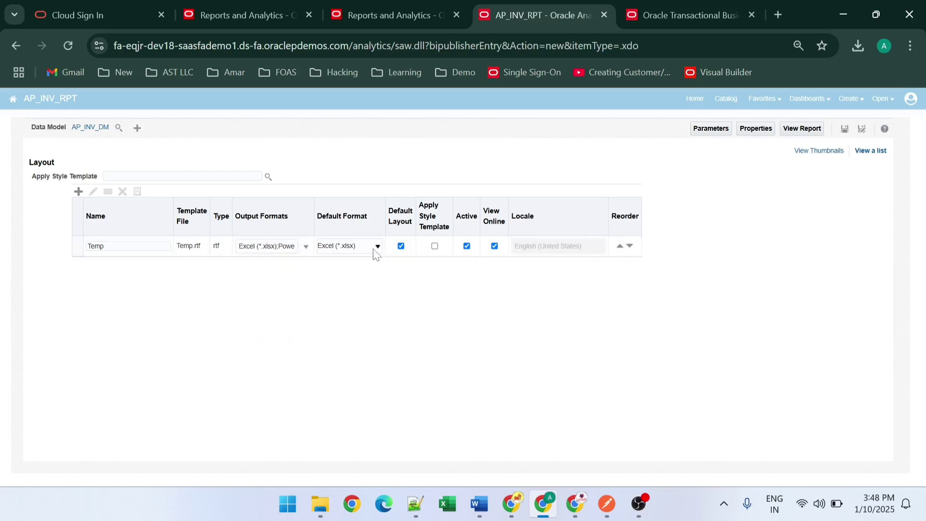
Set the Temp layout's default format to Data (CSV) and agree to save the report for viewing.
left_click(378, 246)
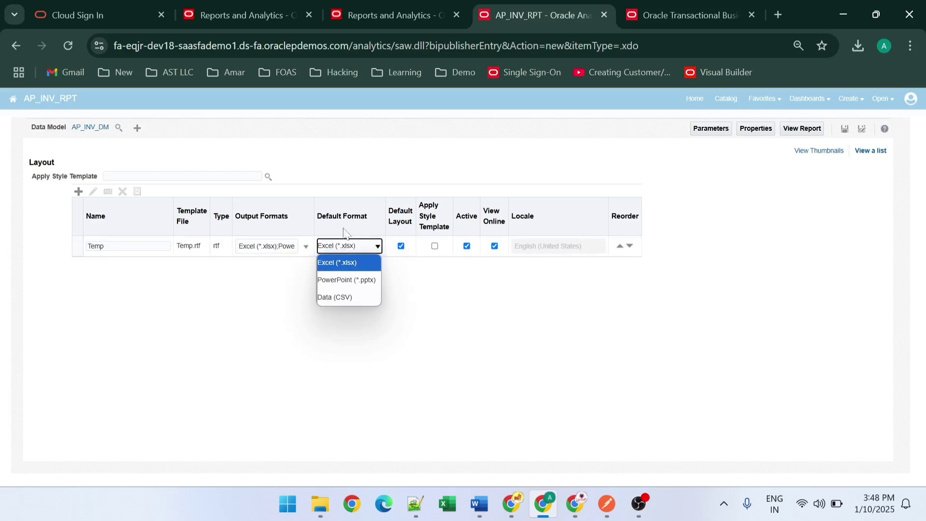
left_click(350, 298)
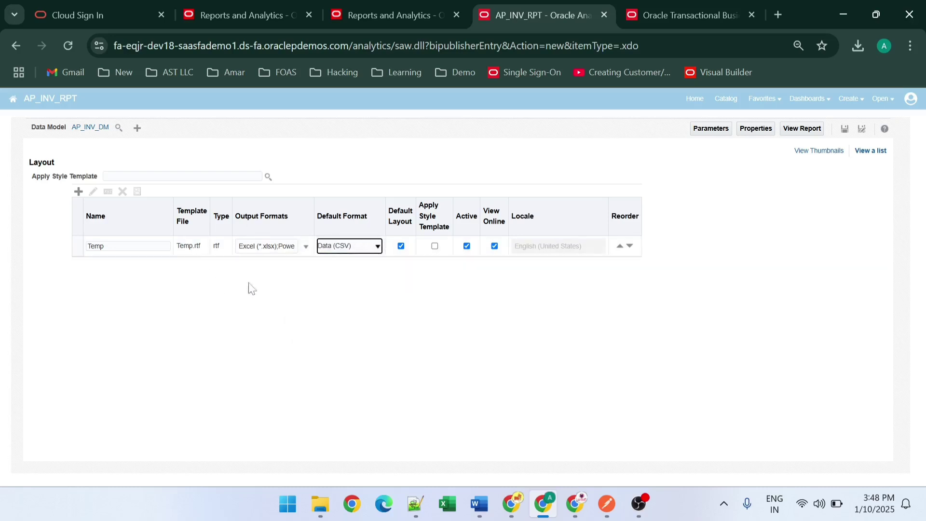
left_click(531, 355)
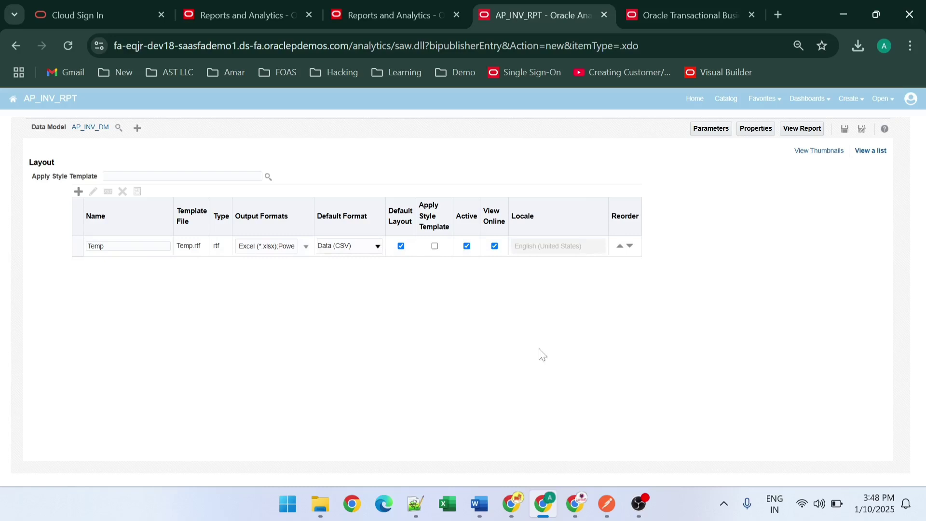
left_click(809, 134)
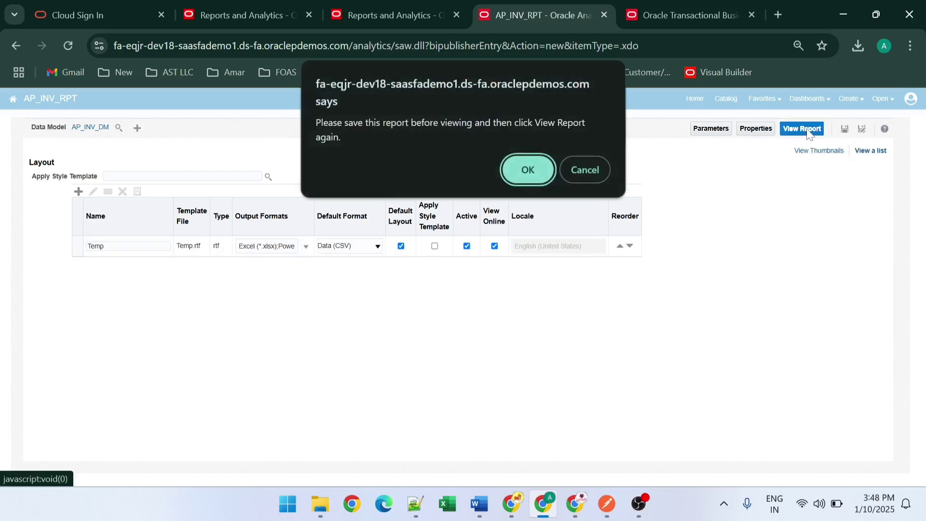
left_click(531, 171)
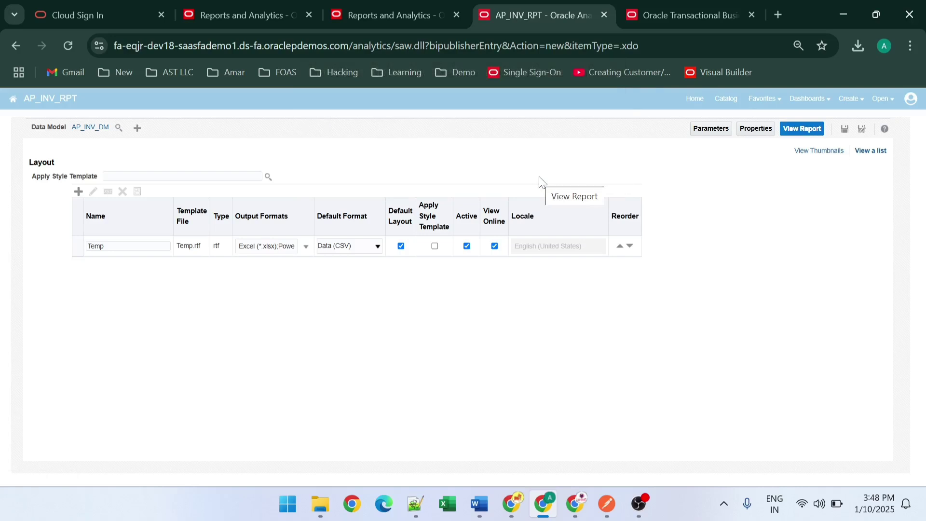
Close the Save As dialog without saving and return to the catalog, leaving the report editor's unsaved changes.
left_click(845, 129)
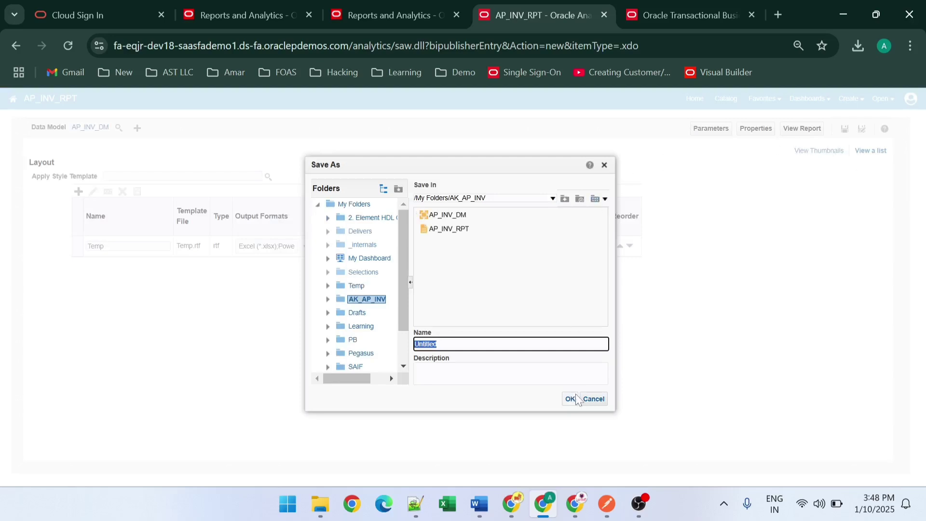
left_click(604, 165)
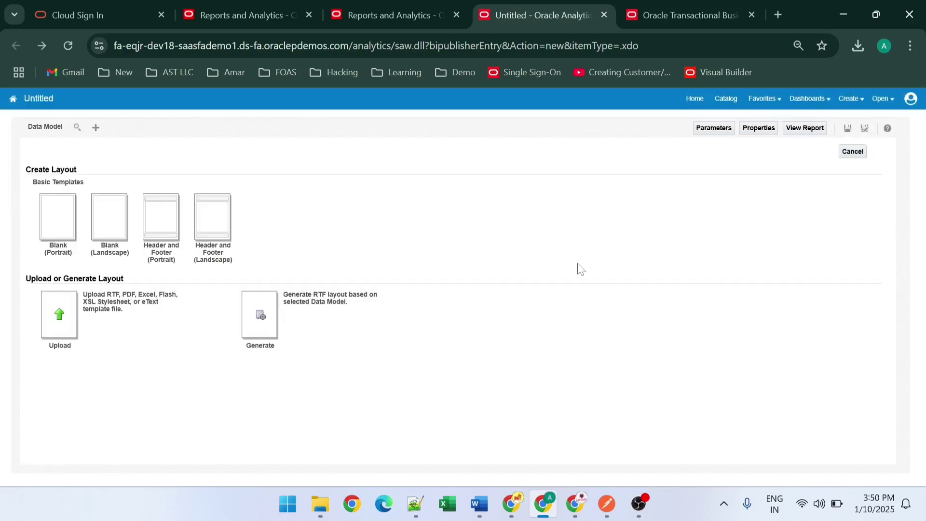
left_click(726, 102)
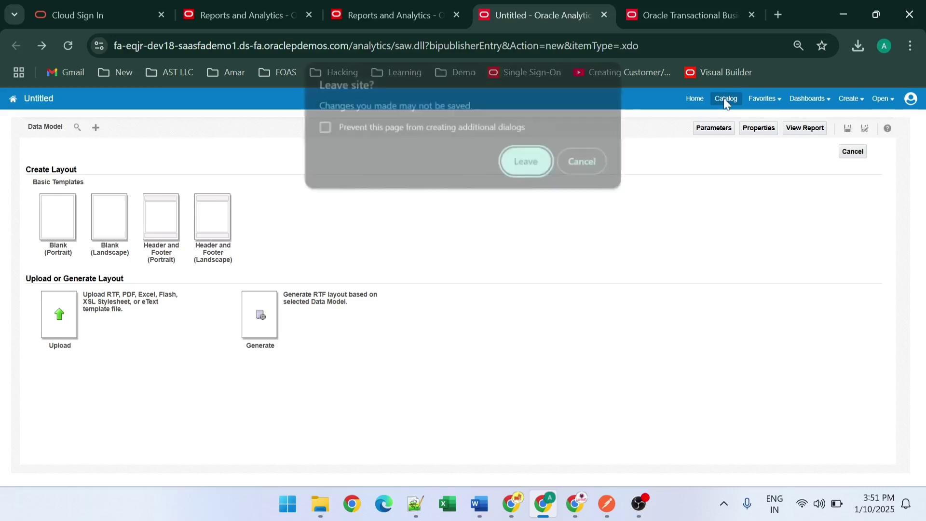
left_click(529, 162)
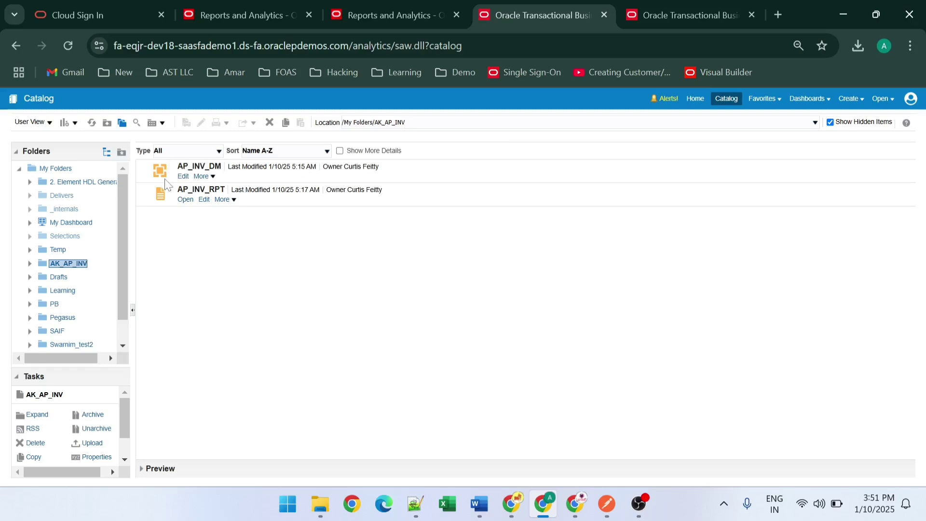
Start scheduling AP_INV_RPT from the catalog and copy its full report path from the schedule job page.
left_click(223, 200)
left_click(258, 219)
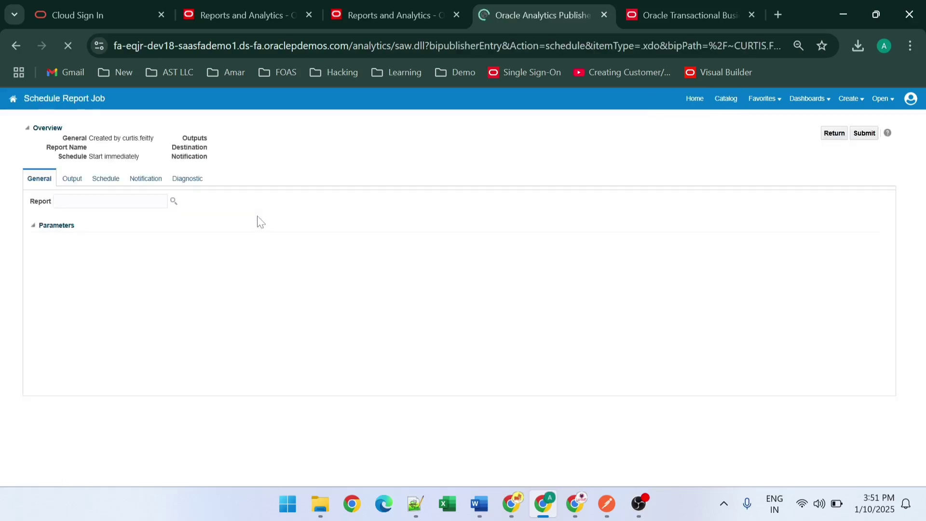
triple_click(138, 202)
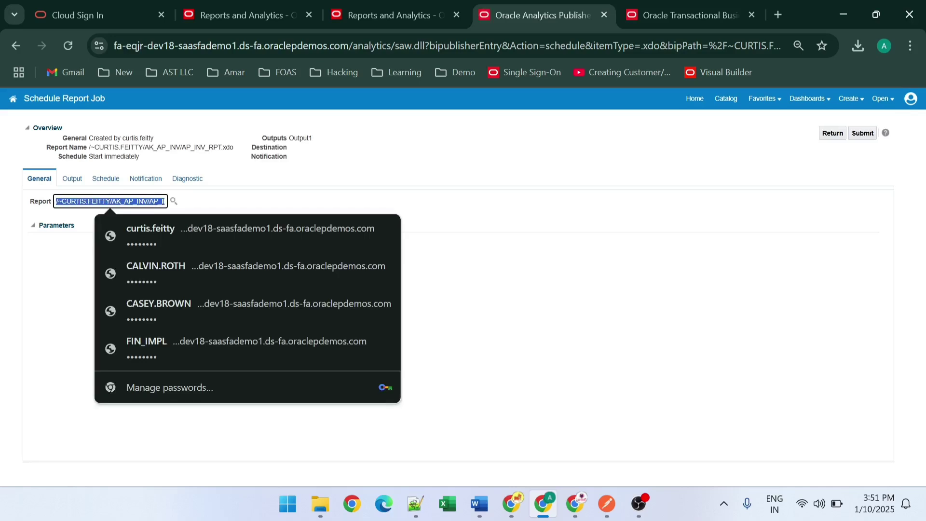
left_click(64, 295)
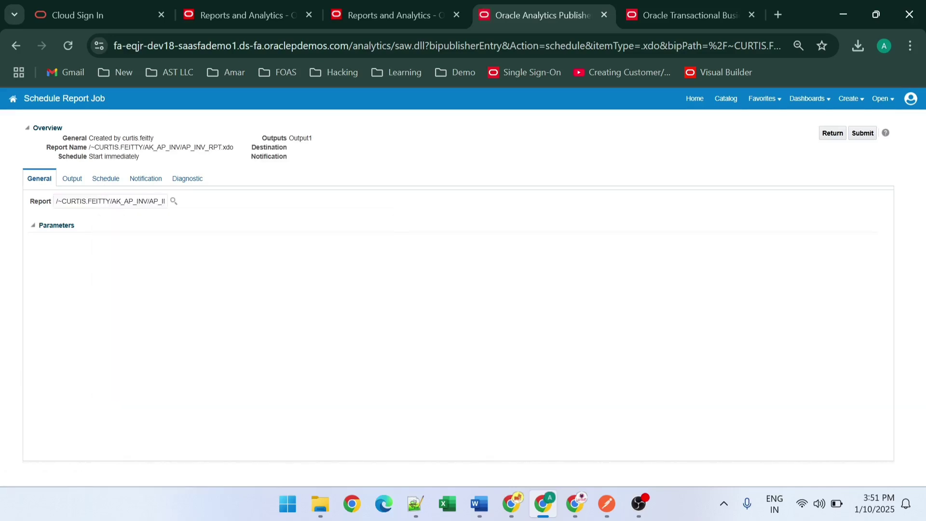
left_click(99, 201)
double_click(99, 201)
triple_click(163, 201)
key("ctrl+c")
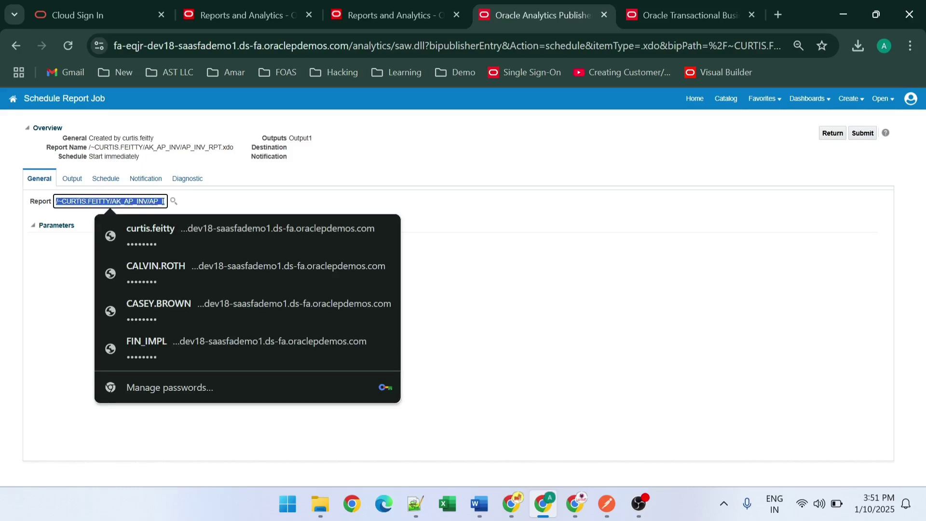
Switch to Notepad++, paste the copied report path on a new line three lines below the SQL query, and select it.
left_click(414, 506)
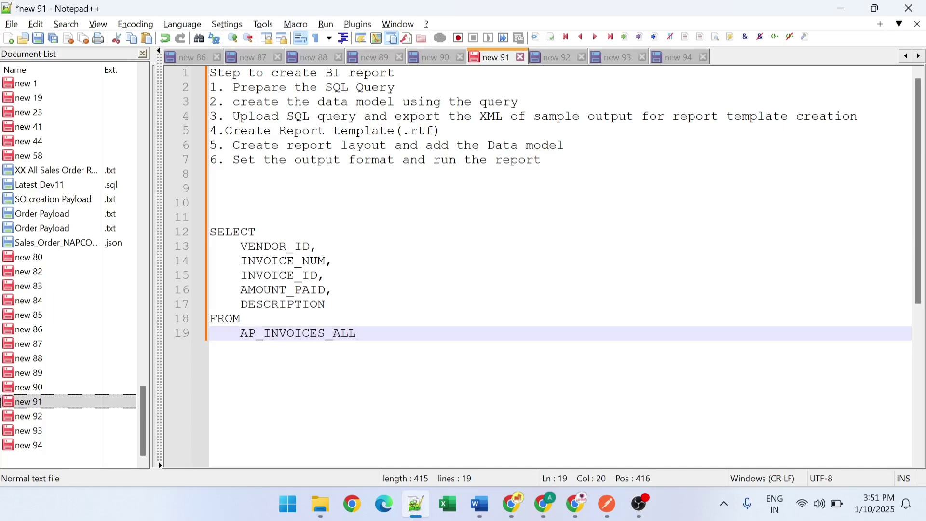
key("Return")
key("Return")
key("Return")
key("ctrl+v")
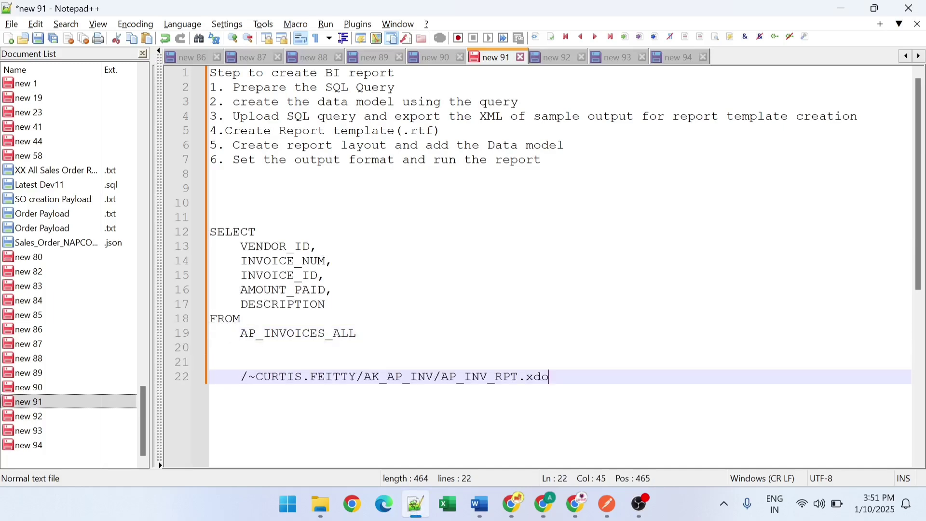
key("shift+Up")
key("shift+Down")
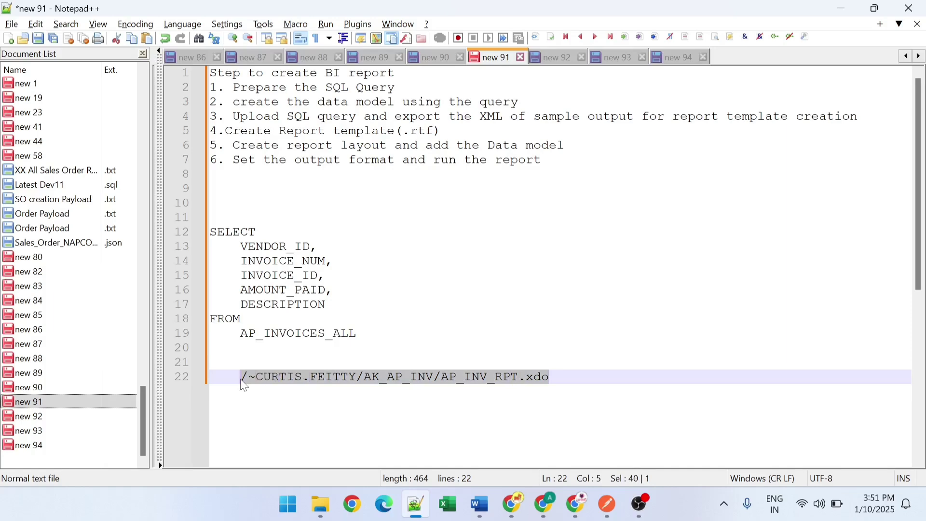
Switch back to Chrome, open AP_INV_RPT from the catalog to run it, and look through the invoice rows of its output.
key("alt+Tab")
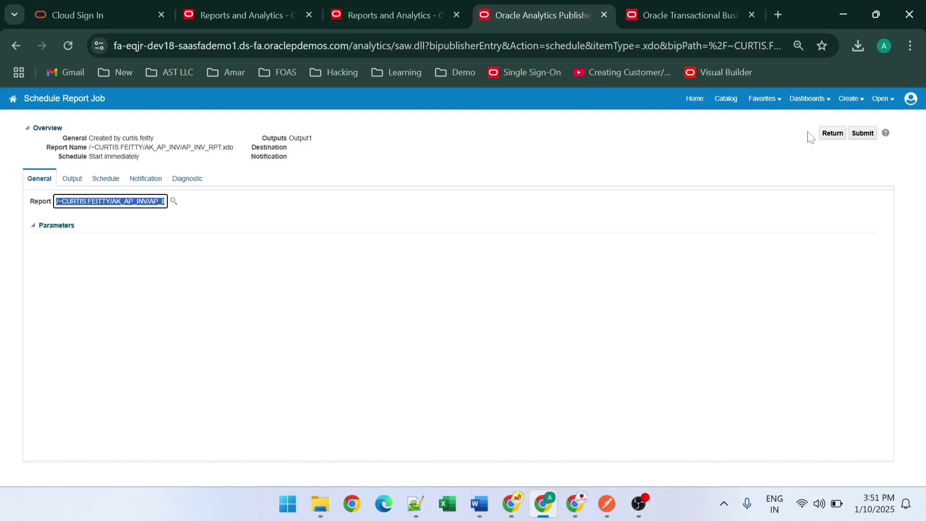
left_click(729, 100)
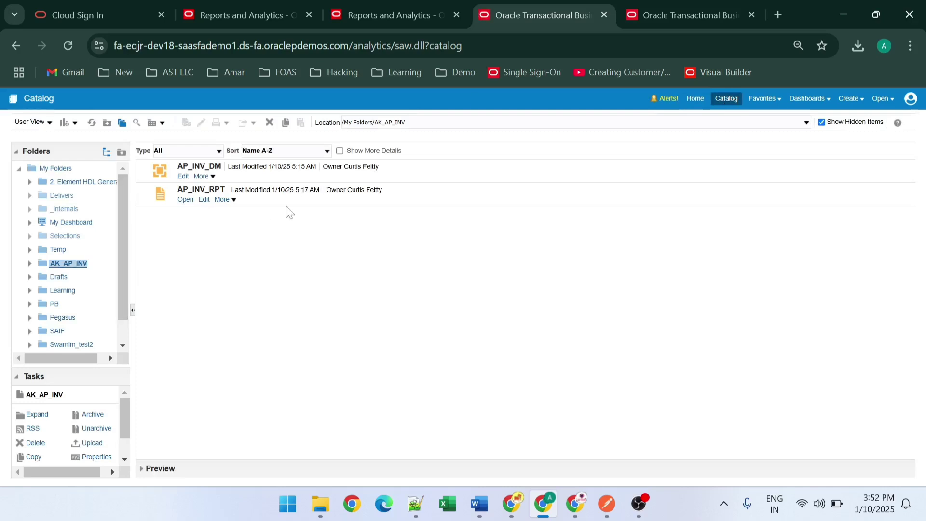
left_click(184, 201)
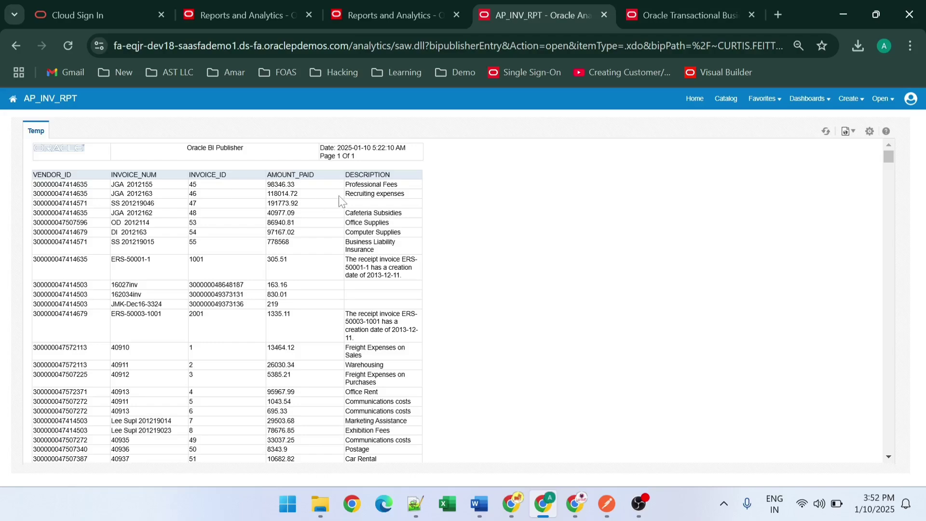
scroll(290, 351, "down", 10)
scroll(285, 351, "down", 10)
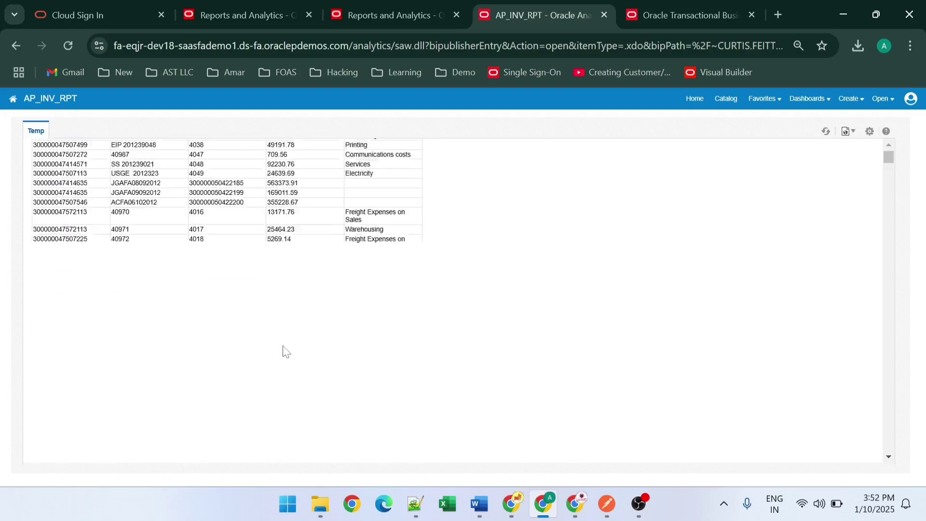